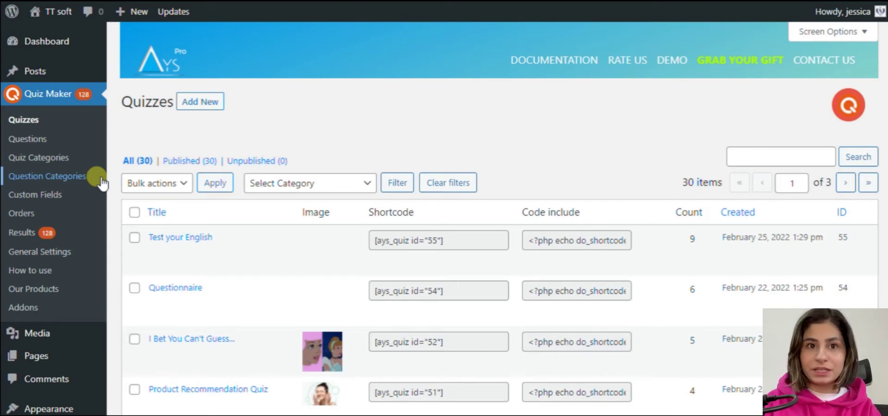
Open Quiz Maker's Question Categories list
{"action": "left_click", "coordinate": [102, 180]}
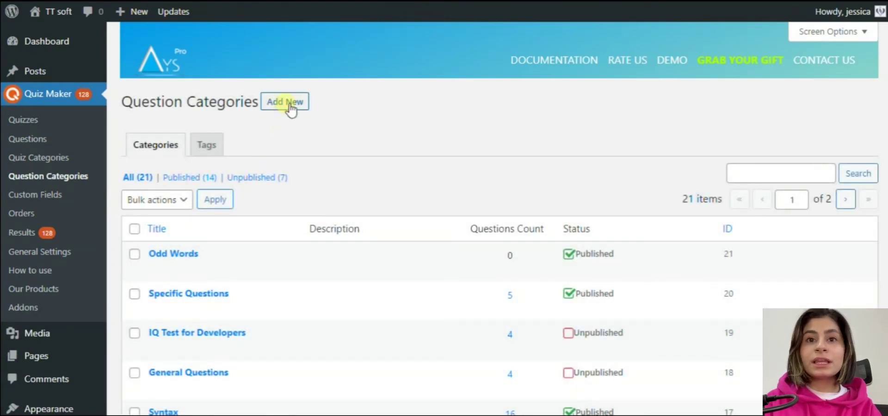
Open the Odd Words question category and save and close it
{"action": "left_click", "coordinate": [194, 254]}
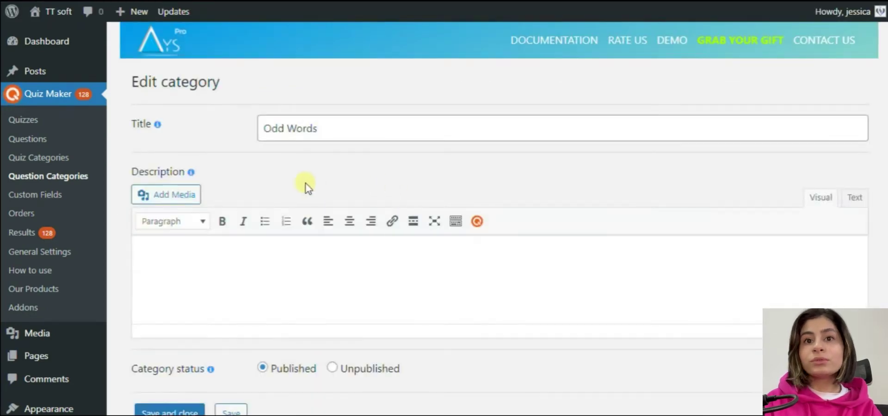
{"action": "scroll", "coordinate": [481, 183], "scroll_direction": "down", "scroll_amount": 2}
{"action": "scroll", "coordinate": [484, 181], "scroll_direction": "up", "scroll_amount": 2}
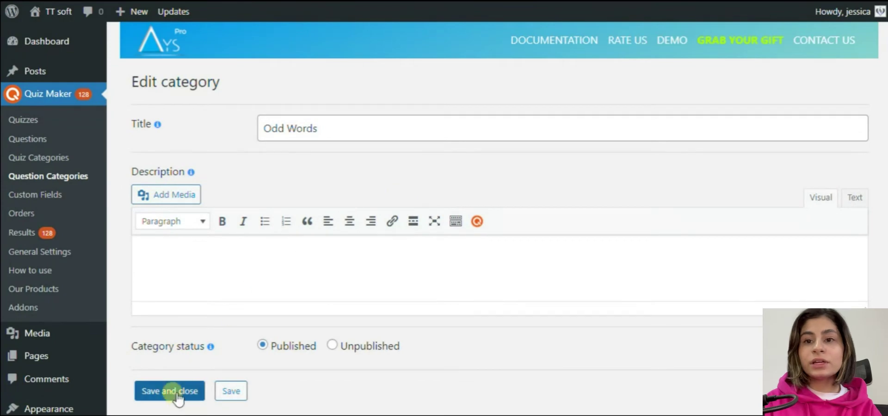
{"action": "left_click", "coordinate": [177, 393]}
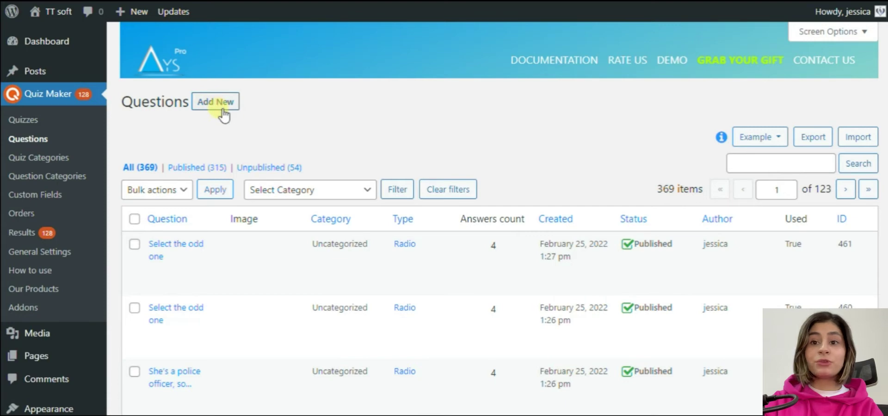
Open the Select the odd one question and switch its type to Checkbox, then back to Radio
{"action": "left_click", "coordinate": [198, 244]}
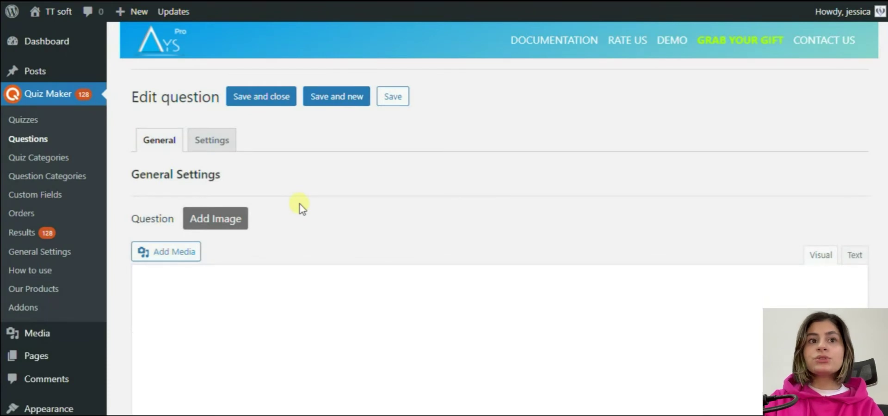
{"action": "scroll", "coordinate": [299, 217], "scroll_direction": "down", "scroll_amount": 2}
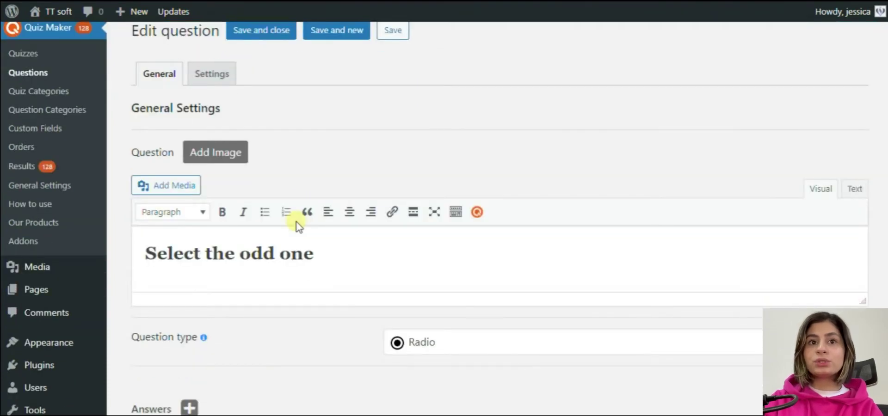
{"action": "scroll", "coordinate": [297, 223], "scroll_direction": "down", "scroll_amount": 4}
{"action": "left_click", "coordinate": [452, 210]}
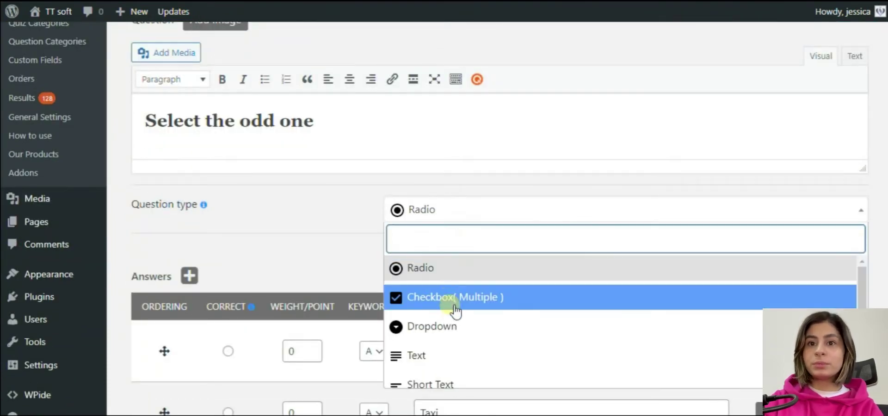
{"action": "scroll", "coordinate": [456, 321], "scroll_direction": "down", "scroll_amount": 6}
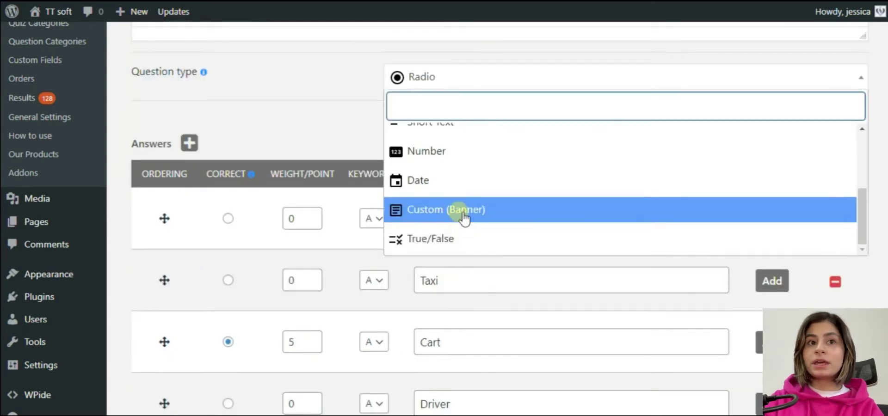
{"action": "scroll", "coordinate": [460, 211], "scroll_direction": "up", "scroll_amount": 5}
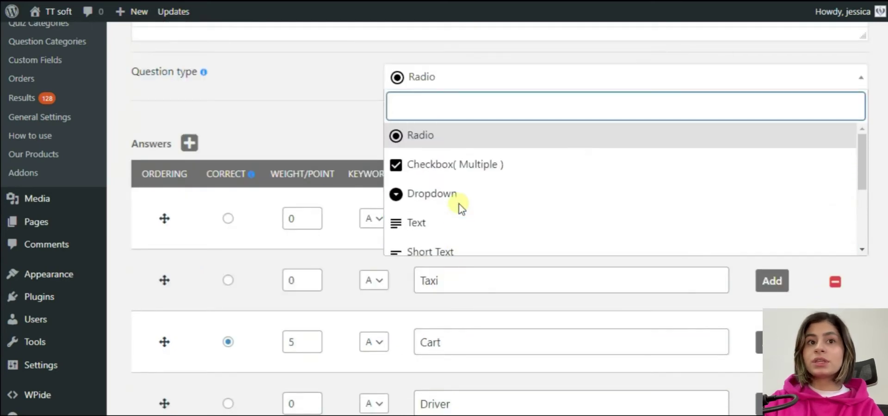
{"action": "left_click", "coordinate": [458, 165]}
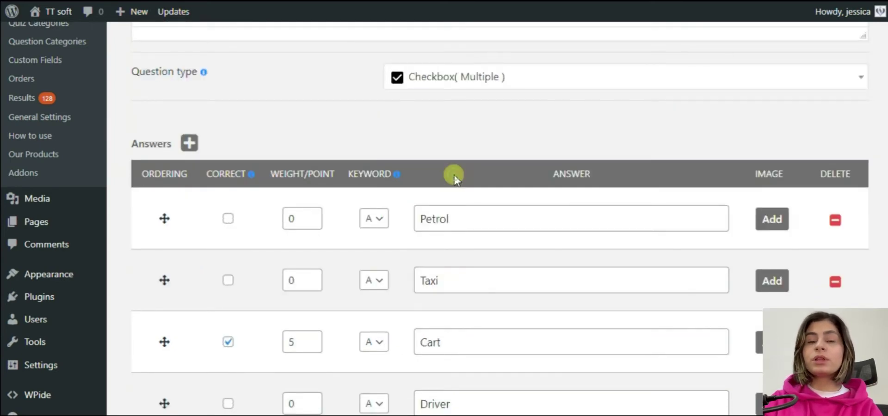
{"action": "left_click", "coordinate": [503, 87]}
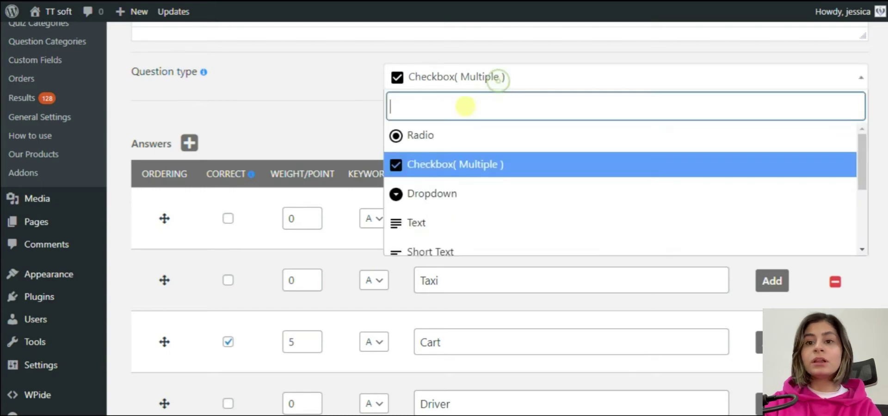
{"action": "left_click", "coordinate": [433, 137]}
Add an empty answer row and clear the Cart answer's point value of 5
{"action": "scroll", "coordinate": [375, 138], "scroll_direction": "down", "scroll_amount": 1}
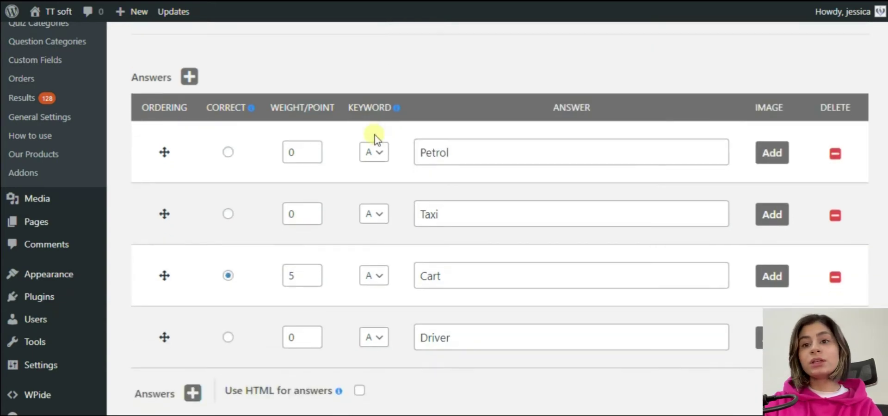
{"action": "left_click", "coordinate": [189, 76]}
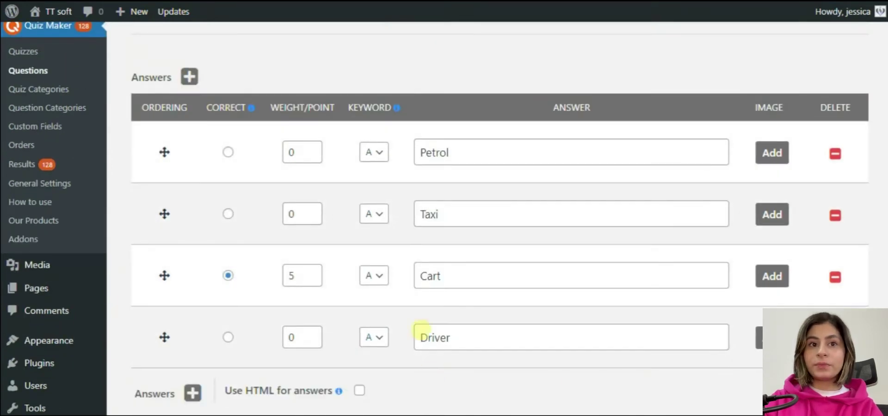
{"action": "double_click", "coordinate": [291, 276]}
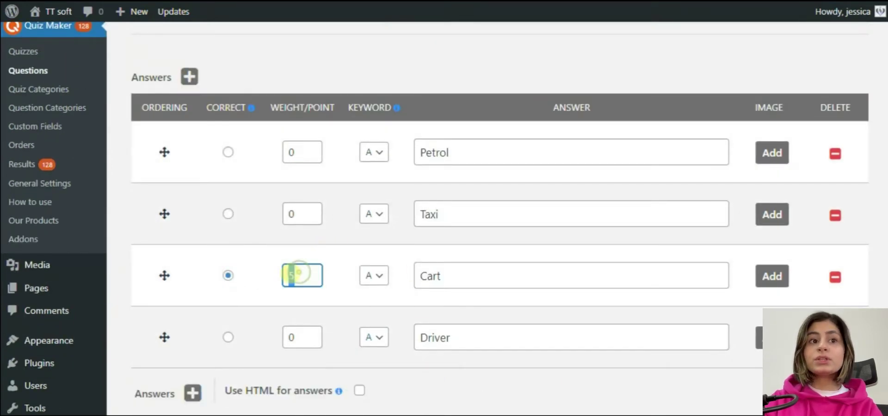
{"action": "key", "text": "BackSpace"}
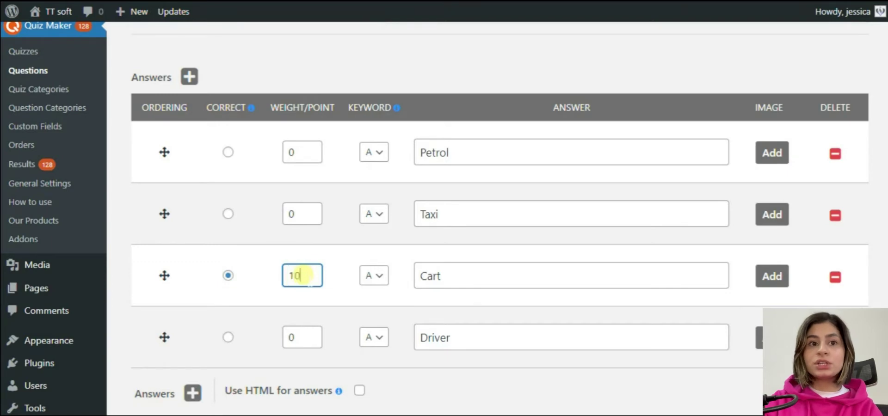
{"action": "scroll", "coordinate": [303, 275], "scroll_direction": "down", "scroll_amount": 3}
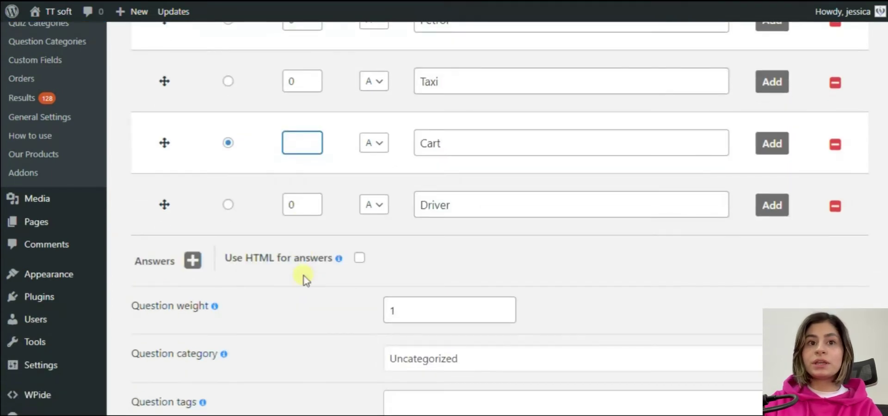
Change the question weight from 1 to 3
{"action": "scroll", "coordinate": [307, 279], "scroll_direction": "down", "scroll_amount": 3}
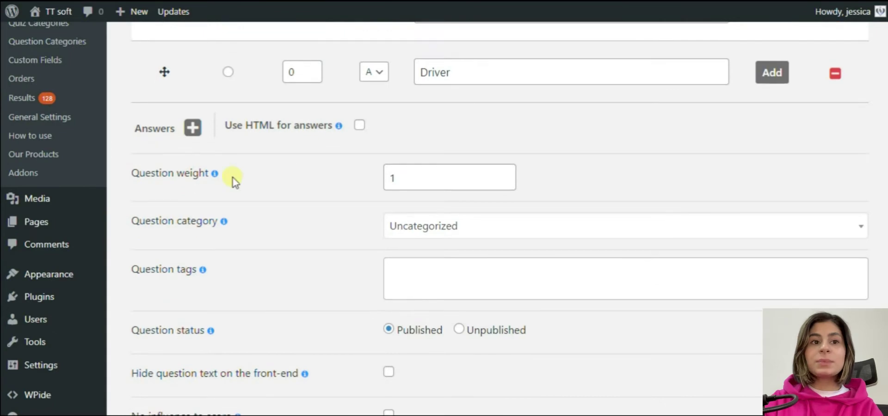
{"action": "mouse_move", "coordinate": [215, 175]}
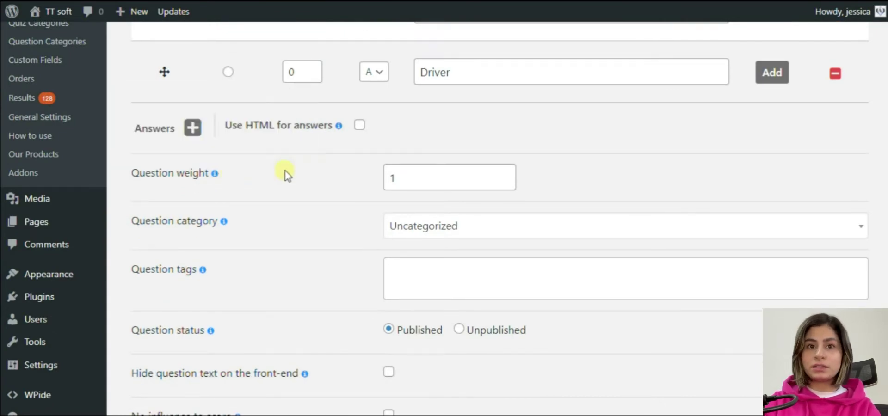
{"action": "left_click", "coordinate": [395, 176]}
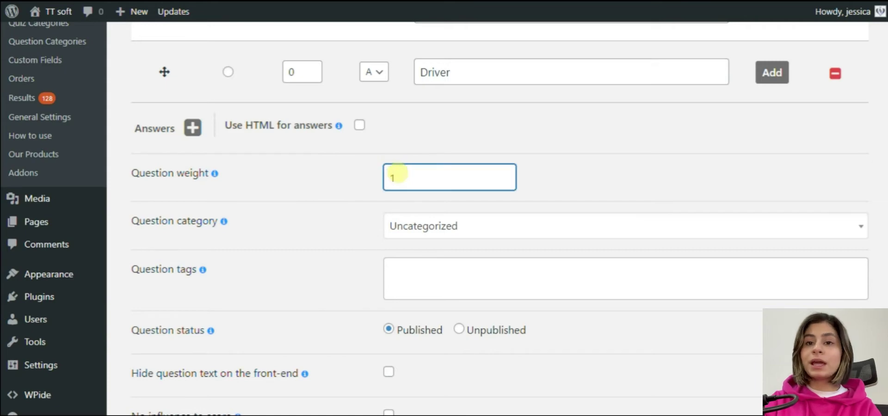
{"action": "key", "text": "BackSpace"}
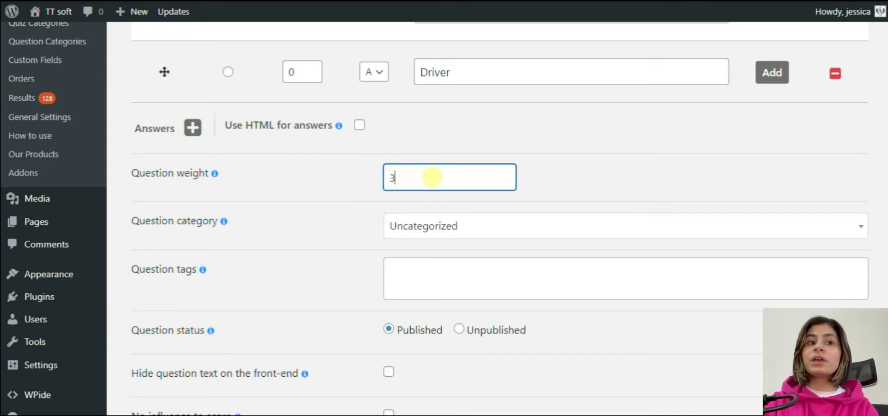
{"action": "left_click", "coordinate": [542, 175]}
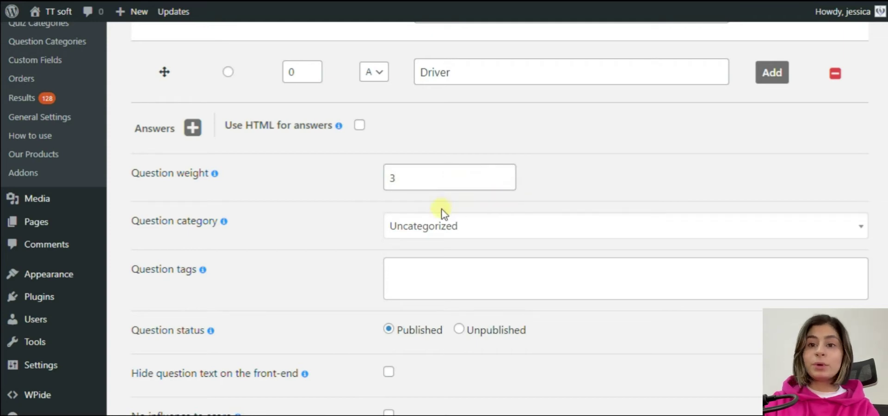
Search 'odd' in the Question category dropdown and choose Odd Words
{"action": "mouse_move", "coordinate": [224, 223]}
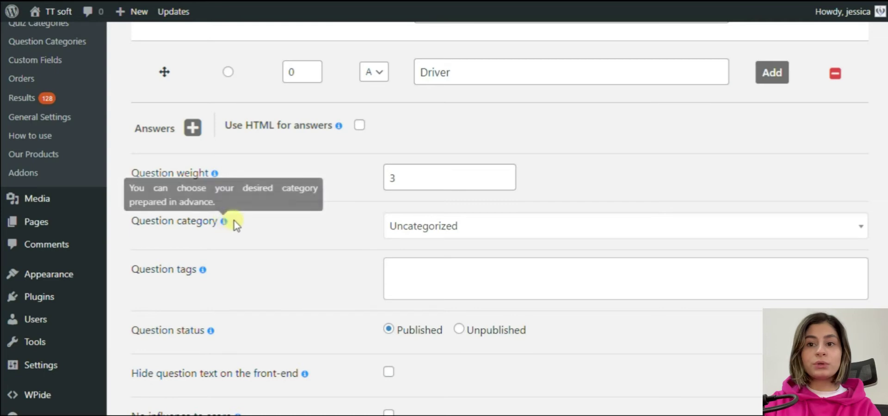
{"action": "left_click", "coordinate": [414, 229]}
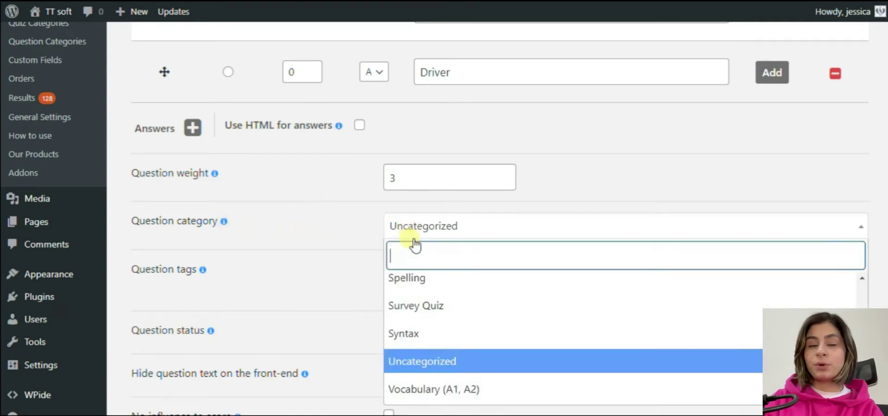
{"action": "type", "text": "odd"}
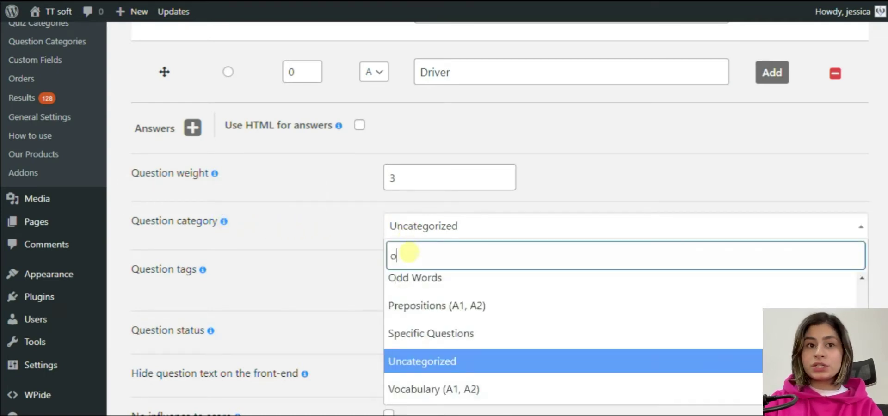
{"action": "left_click", "coordinate": [410, 280]}
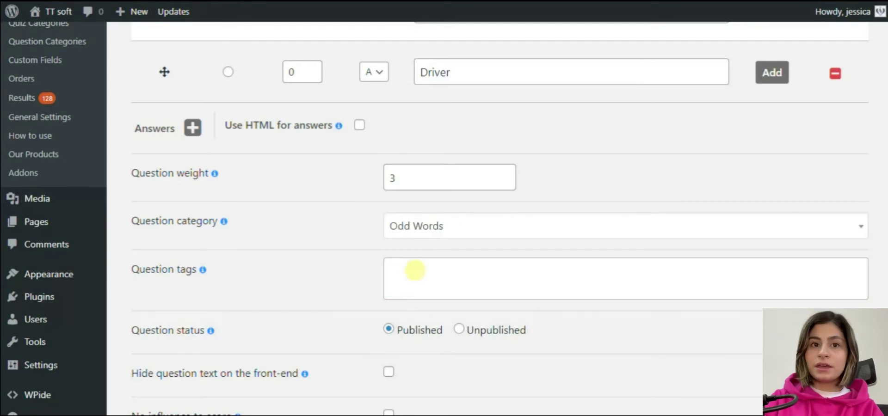
{"action": "scroll", "coordinate": [391, 250], "scroll_direction": "down", "scroll_amount": 1}
Save and close the Select the odd one question, then open its Settings tab
{"action": "scroll", "coordinate": [389, 253], "scroll_direction": "down", "scroll_amount": 2}
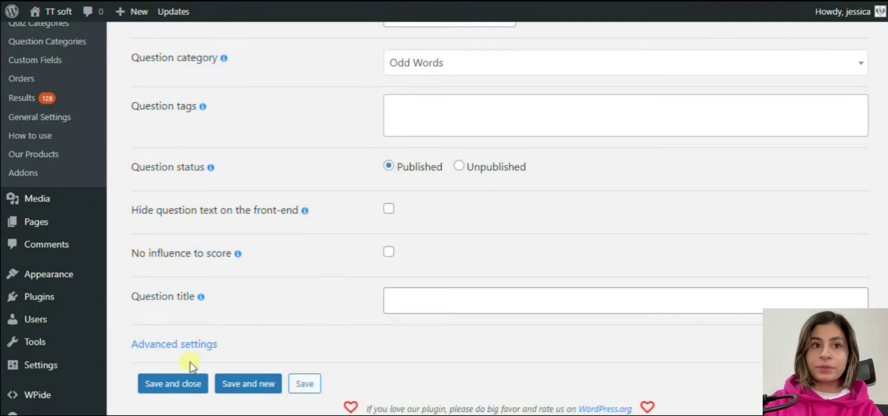
{"action": "left_click", "coordinate": [187, 382]}
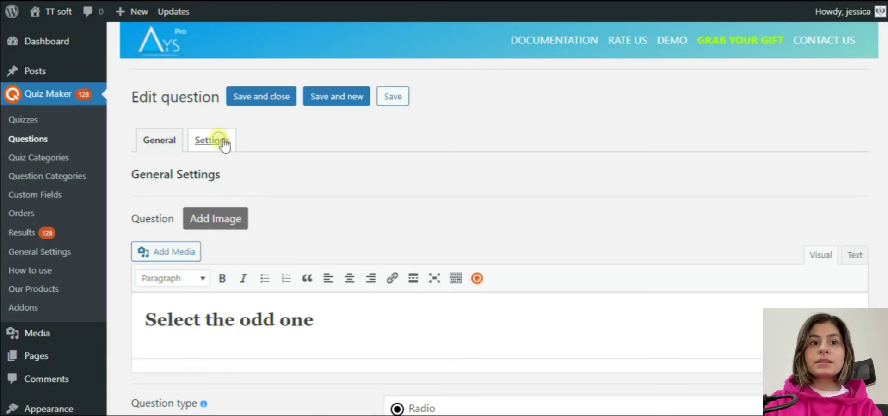
{"action": "left_click", "coordinate": [222, 141]}
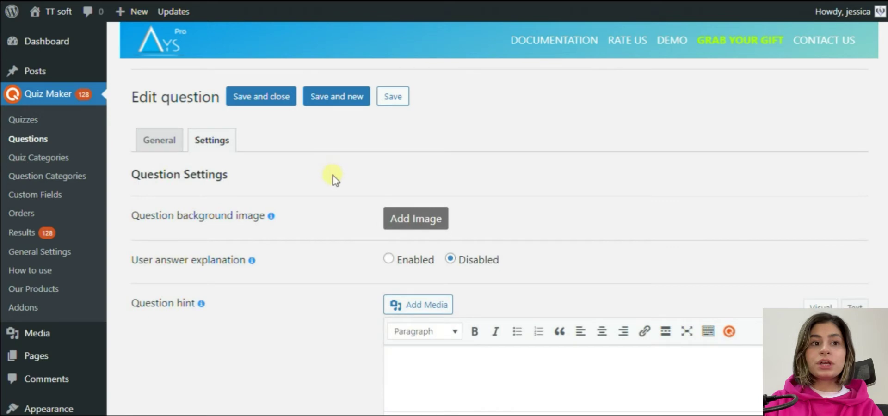
Scroll through the question's right- and wrong-answer message editors
{"action": "scroll", "coordinate": [335, 179], "scroll_direction": "down", "scroll_amount": 2}
{"action": "scroll", "coordinate": [335, 183], "scroll_direction": "down", "scroll_amount": 7}
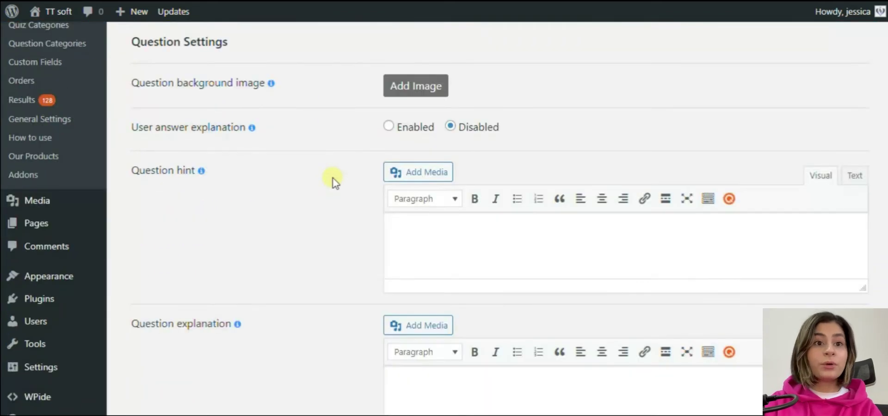
{"action": "scroll", "coordinate": [335, 181], "scroll_direction": "down", "scroll_amount": 2}
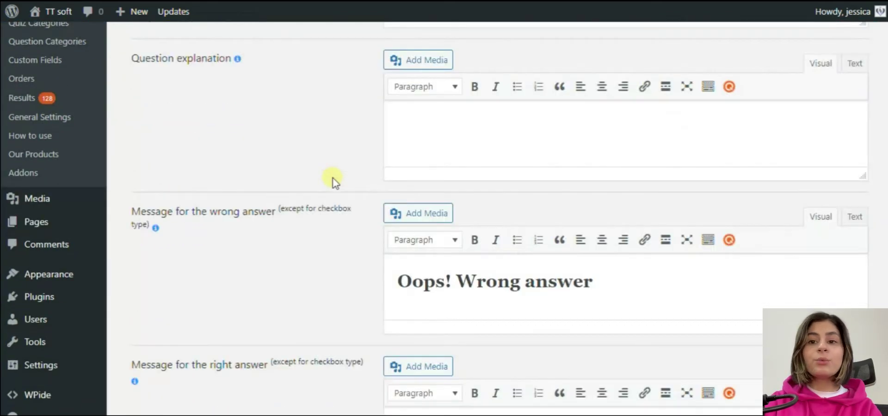
{"action": "scroll", "coordinate": [335, 182], "scroll_direction": "down", "scroll_amount": 2}
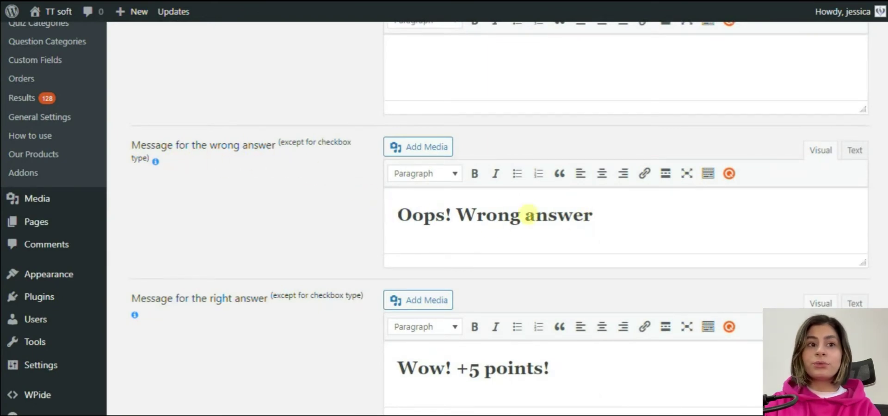
{"action": "mouse_move", "coordinate": [157, 162]}
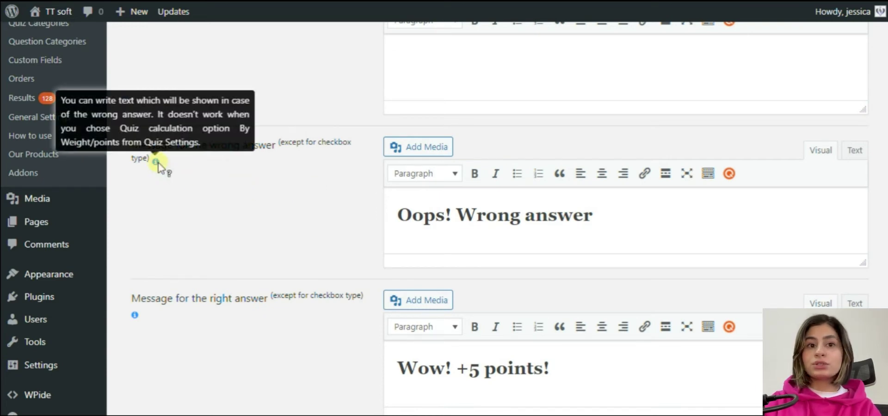
{"action": "scroll", "coordinate": [160, 172], "scroll_direction": "down", "scroll_amount": 3}
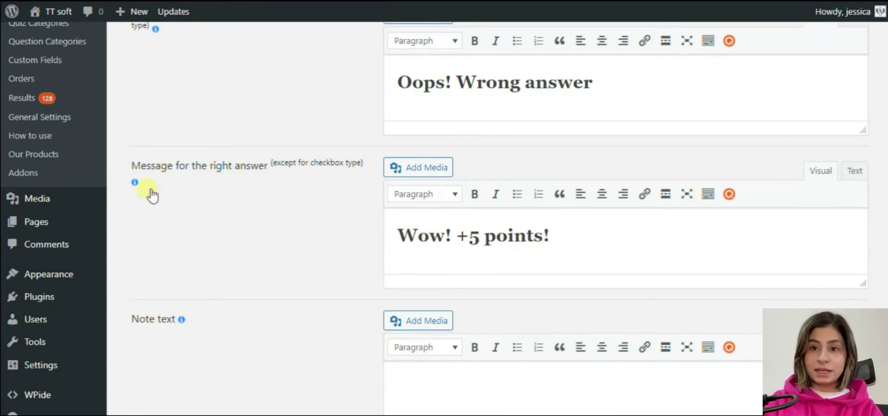
{"action": "mouse_move", "coordinate": [134, 183]}
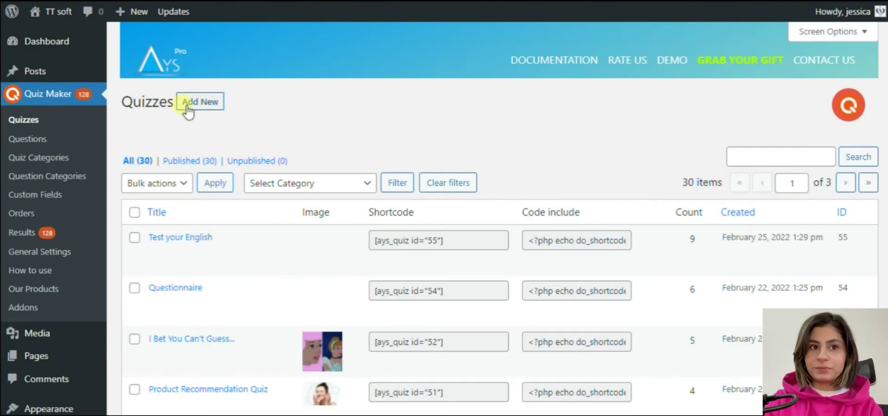
Open the Test your English quiz and add question 461 through Add questions
{"action": "left_click", "coordinate": [199, 238]}
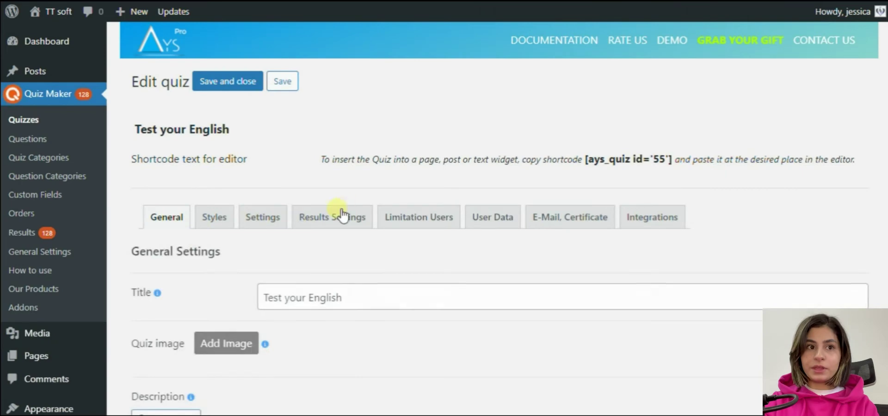
{"action": "scroll", "coordinate": [391, 183], "scroll_direction": "down", "scroll_amount": 5}
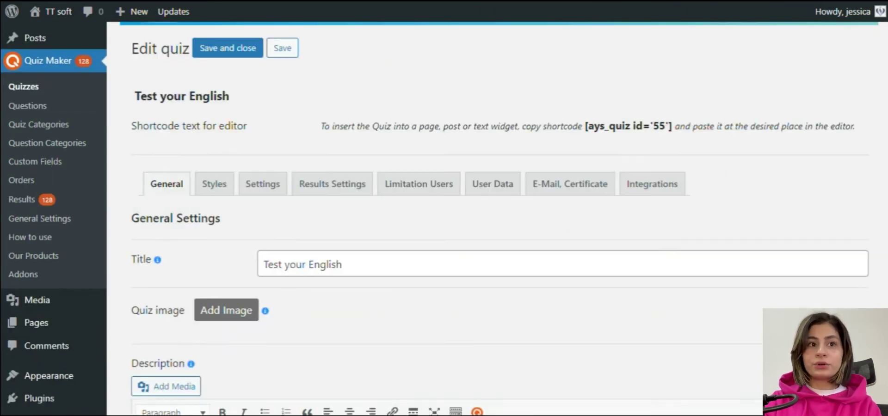
{"action": "scroll", "coordinate": [491, 200], "scroll_direction": "down", "scroll_amount": 8}
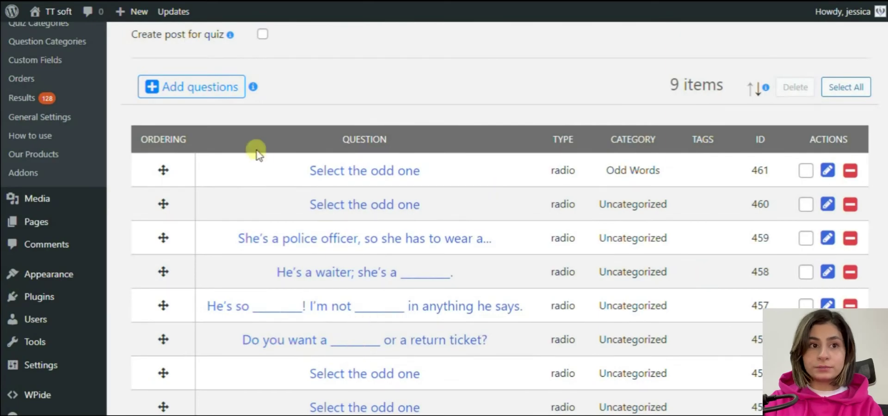
{"action": "left_click", "coordinate": [217, 91]}
{"action": "left_click", "coordinate": [208, 85]}
{"action": "left_click", "coordinate": [189, 78]}
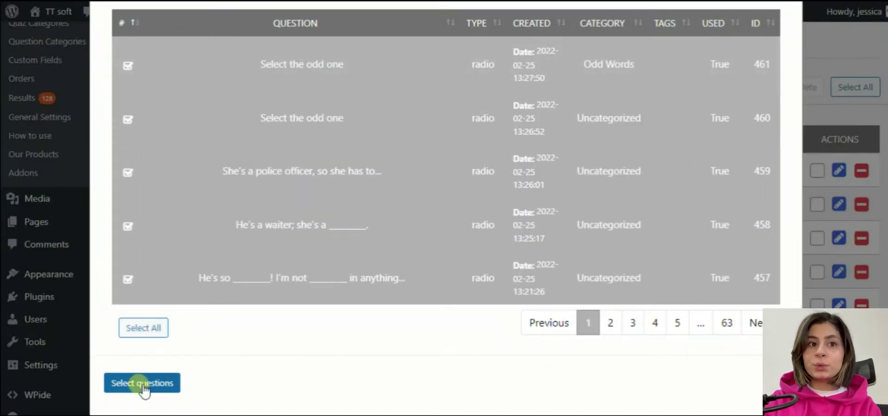
{"action": "left_click", "coordinate": [142, 384]}
{"action": "scroll", "coordinate": [702, 252], "scroll_direction": "down", "scroll_amount": 1}
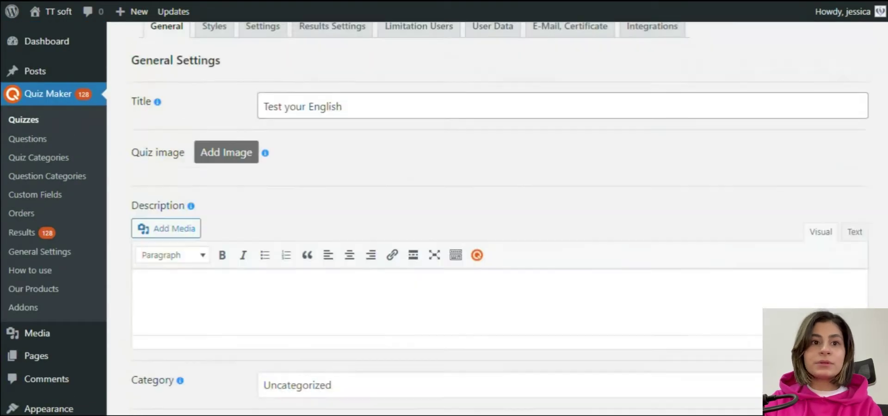
{"action": "scroll", "coordinate": [490, 208], "scroll_direction": "up", "scroll_amount": 4}
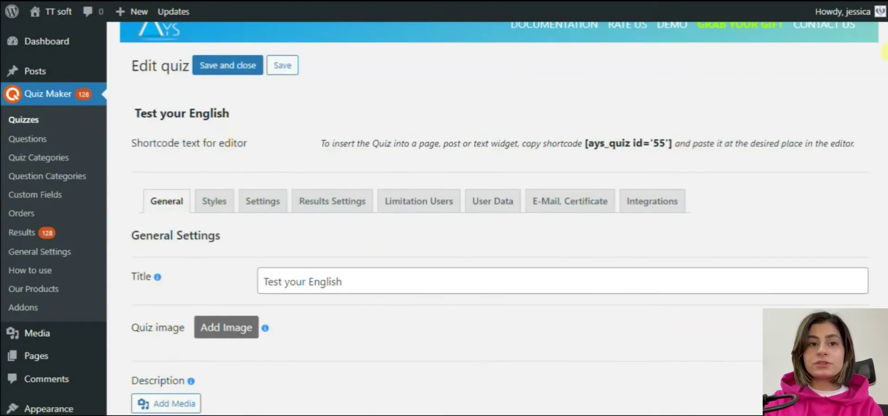
Keep Show questions counter enabled in the quiz Settings tab
{"action": "left_click", "coordinate": [259, 201]}
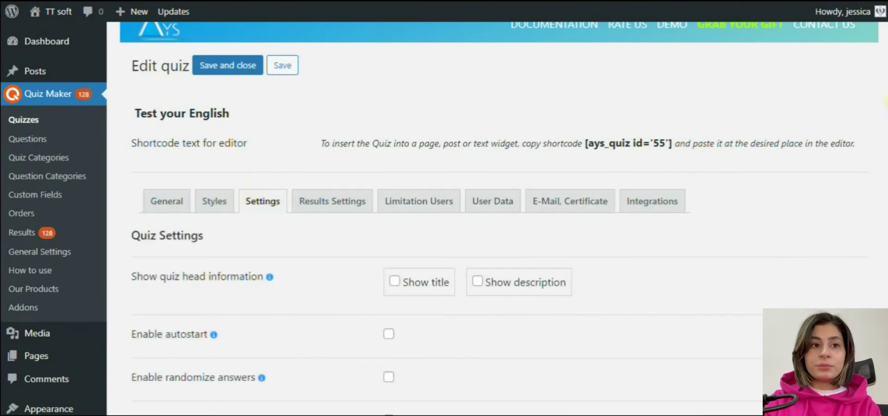
{"action": "scroll", "coordinate": [491, 218], "scroll_direction": "down", "scroll_amount": 8}
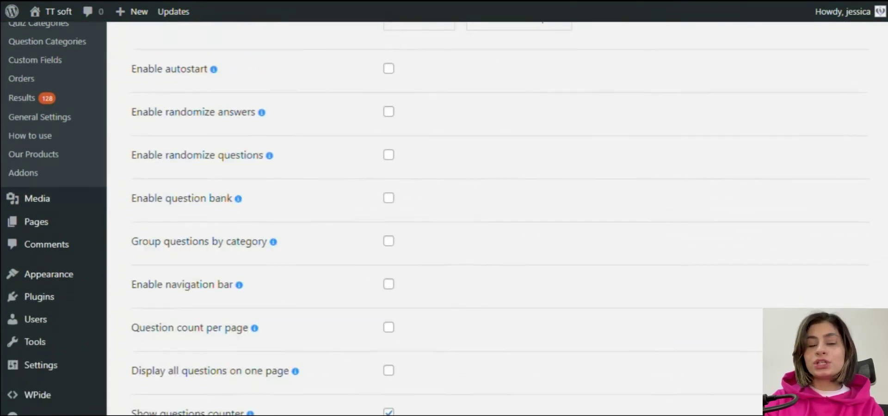
{"action": "scroll", "coordinate": [680, 251], "scroll_direction": "down", "scroll_amount": 2}
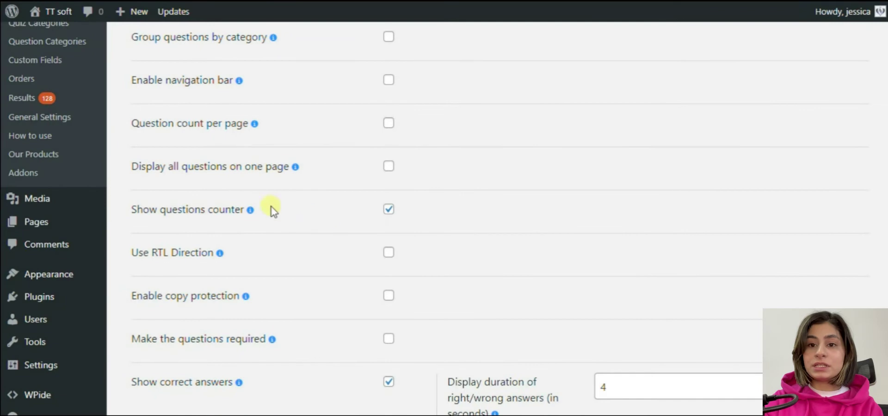
{"action": "mouse_move", "coordinate": [250, 210]}
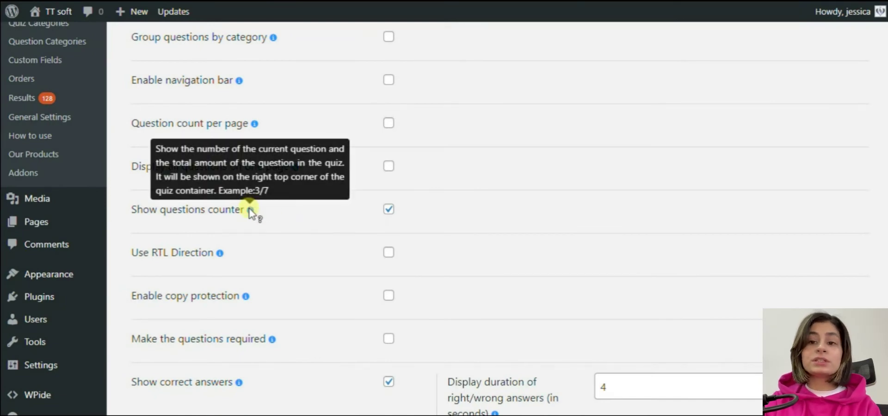
{"action": "left_click", "coordinate": [389, 212]}
{"action": "left_click", "coordinate": [389, 212]}
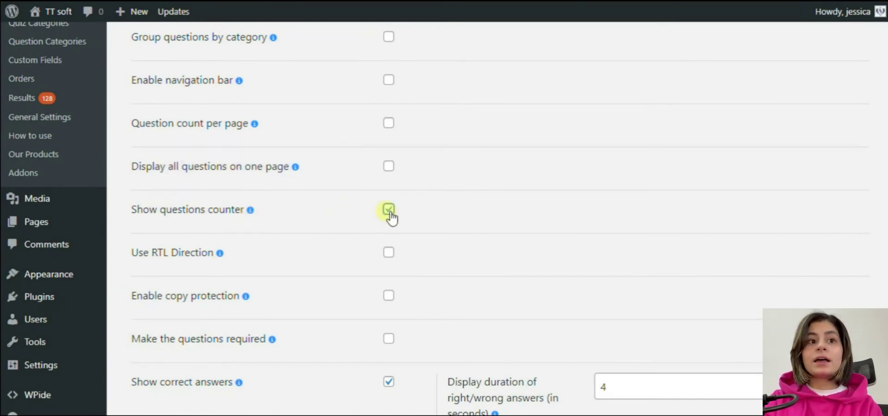
Keep Show correct answers enabled with a 4-second right/wrong display duration
{"action": "scroll", "coordinate": [879, 194], "scroll_direction": "down", "scroll_amount": 5}
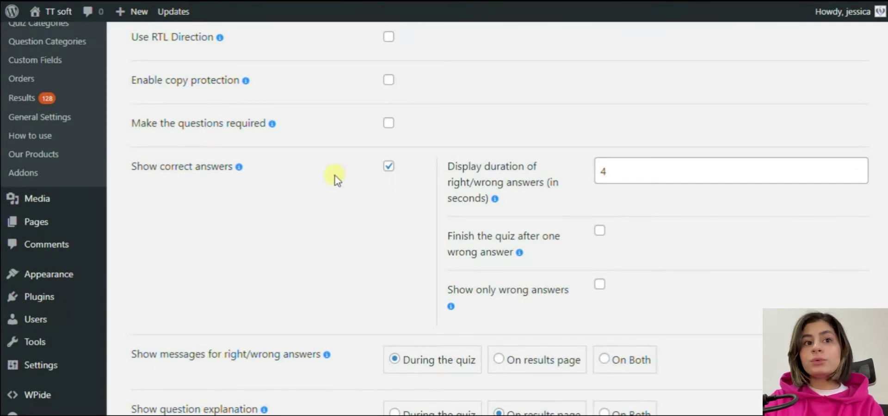
{"action": "mouse_move", "coordinate": [240, 171]}
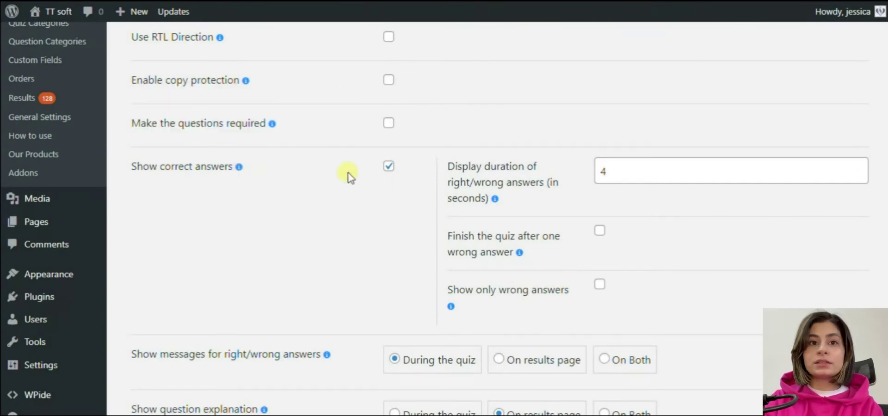
{"action": "left_click", "coordinate": [388, 167]}
{"action": "left_click", "coordinate": [388, 168]}
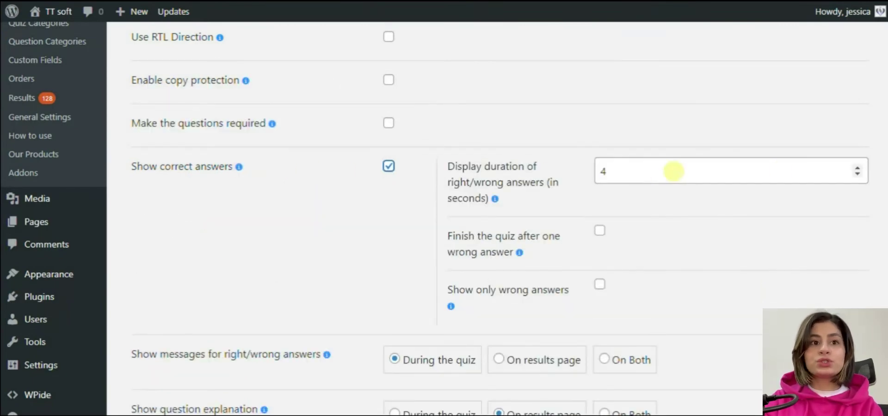
{"action": "left_click", "coordinate": [857, 172]}
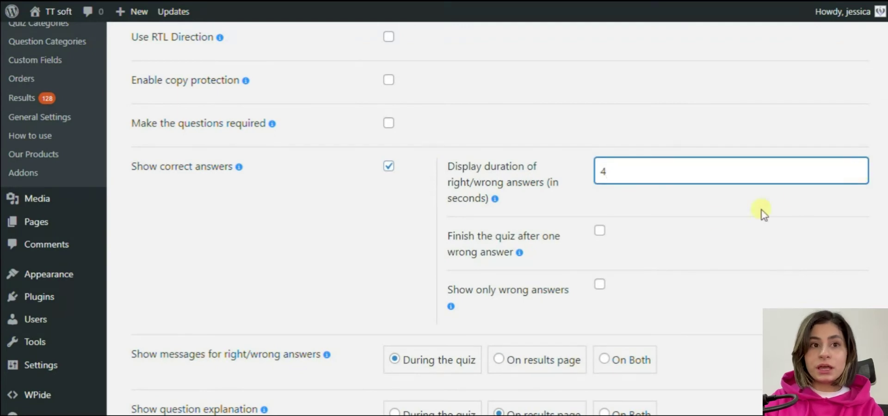
{"action": "scroll", "coordinate": [879, 199], "scroll_direction": "down", "scroll_amount": 5}
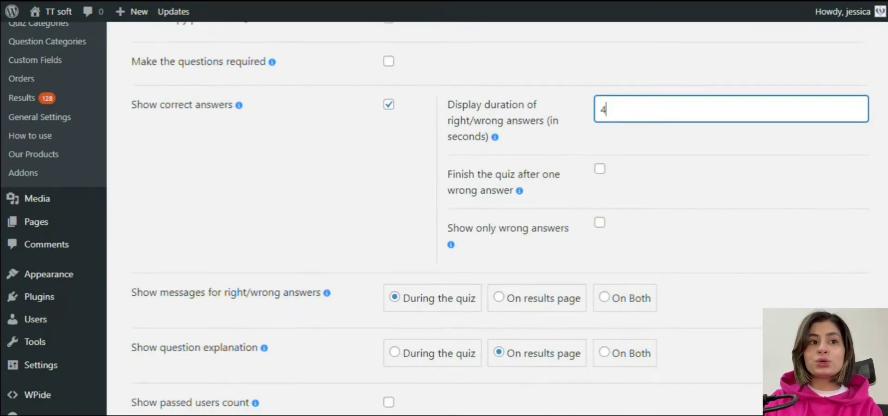
{"action": "mouse_move", "coordinate": [328, 137]}
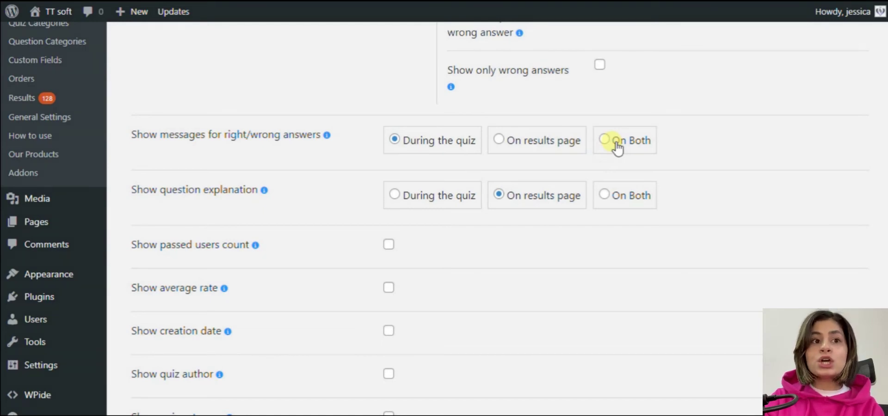
Keep Enable live progress bar turned on in the quiz settings
{"action": "scroll", "coordinate": [886, 200], "scroll_direction": "down", "scroll_amount": 6}
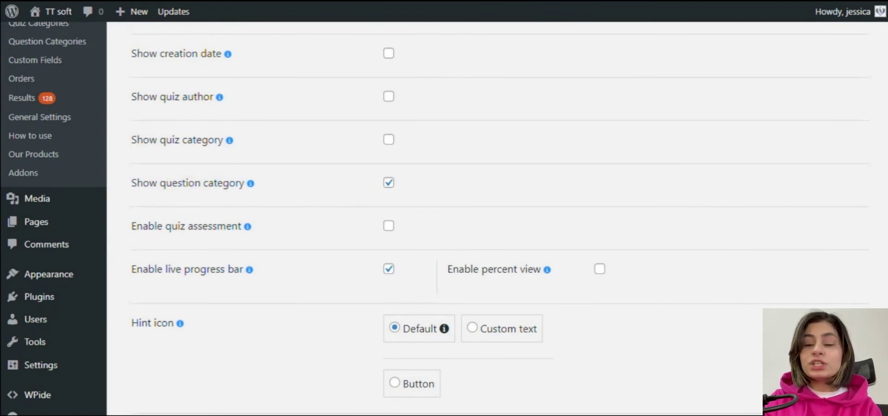
{"action": "mouse_move", "coordinate": [251, 184]}
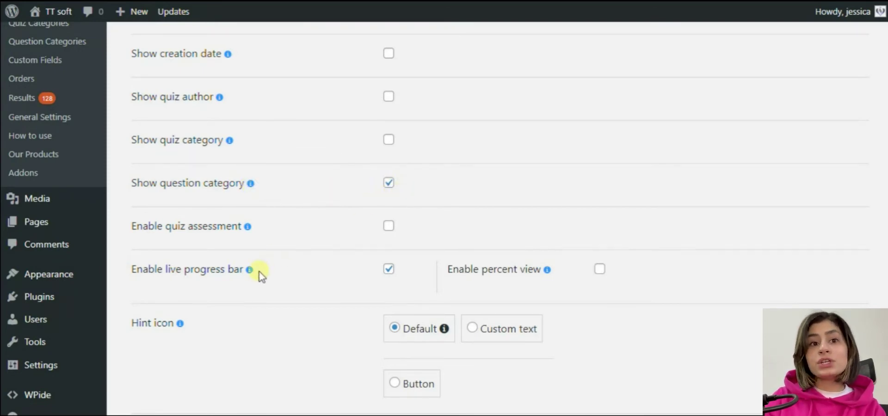
{"action": "mouse_move", "coordinate": [249, 273]}
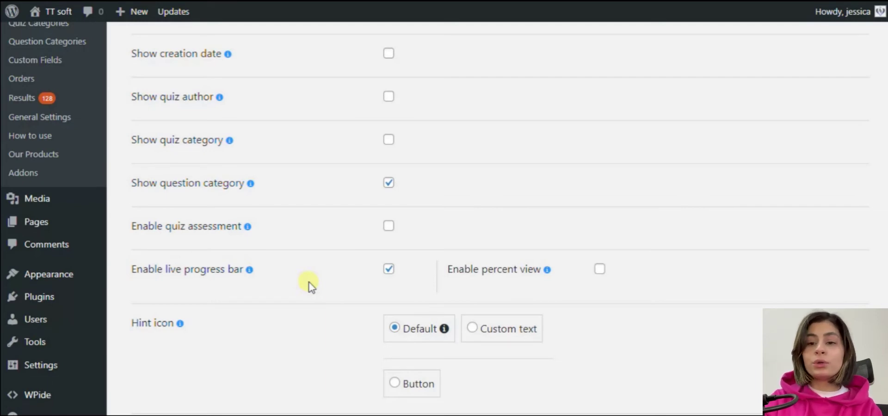
{"action": "left_click", "coordinate": [389, 269]}
{"action": "left_click", "coordinate": [389, 269]}
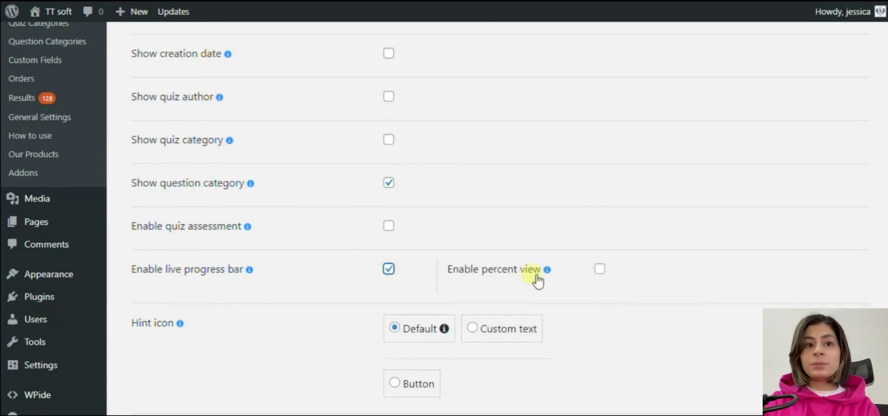
{"action": "mouse_move", "coordinate": [551, 273]}
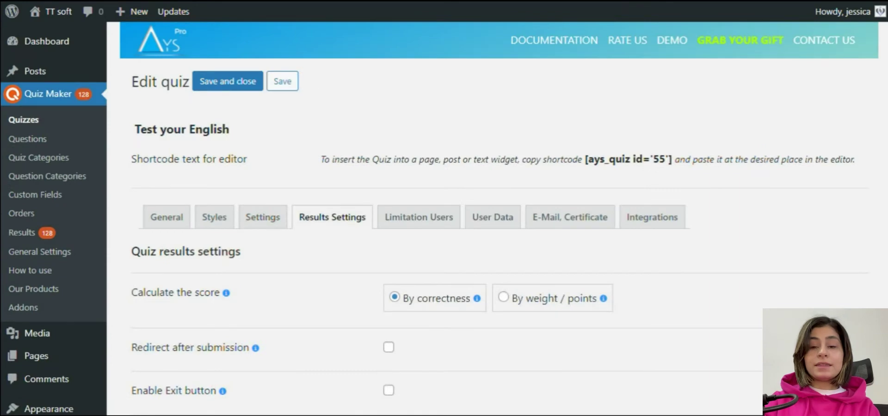
{"action": "scroll", "coordinate": [497, 217], "scroll_direction": "down", "scroll_amount": 1}
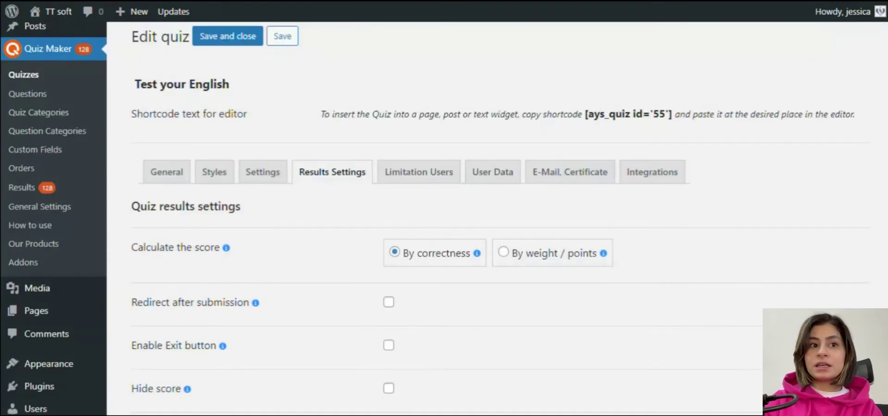
Keep scoring By correctness and the score displayed By percentage
{"action": "scroll", "coordinate": [871, 104], "scroll_direction": "down", "scroll_amount": 3}
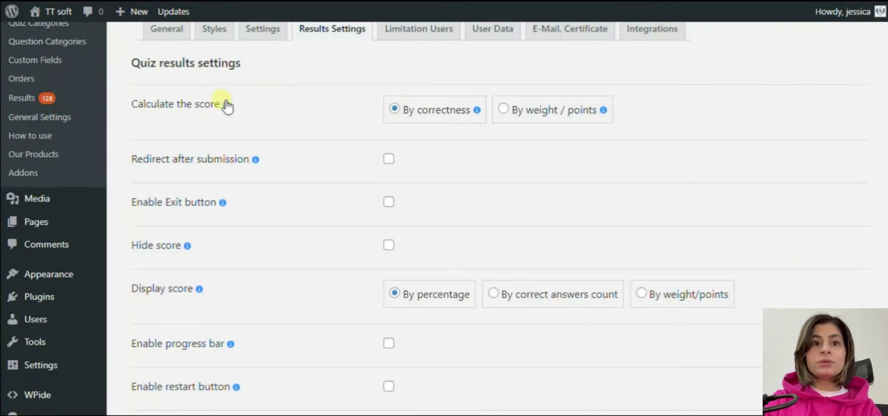
{"action": "mouse_move", "coordinate": [226, 107]}
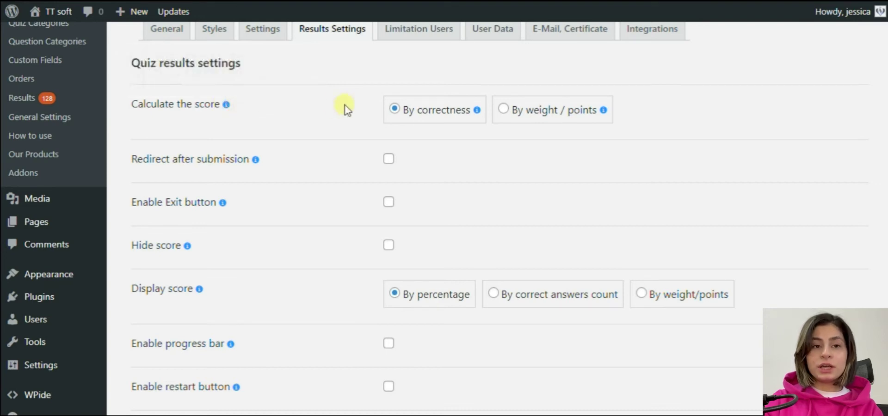
{"action": "left_click", "coordinate": [503, 110]}
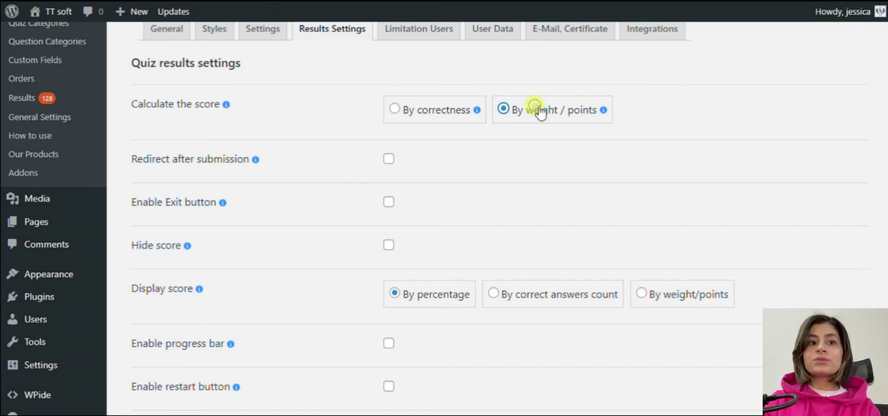
{"action": "left_click", "coordinate": [457, 112]}
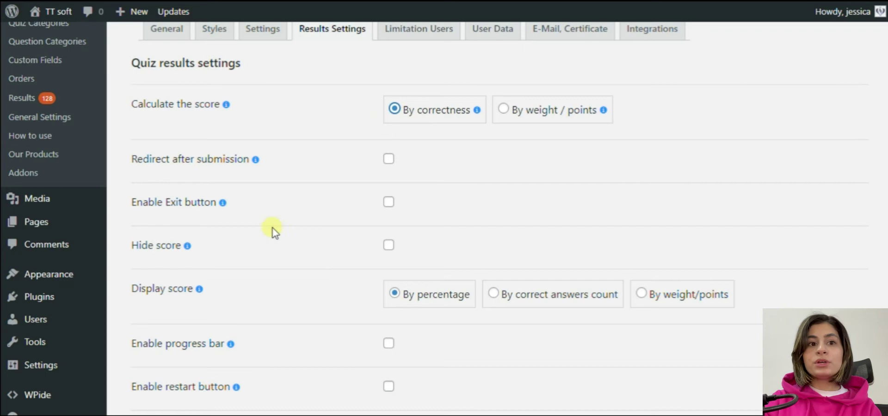
{"action": "mouse_move", "coordinate": [202, 290]}
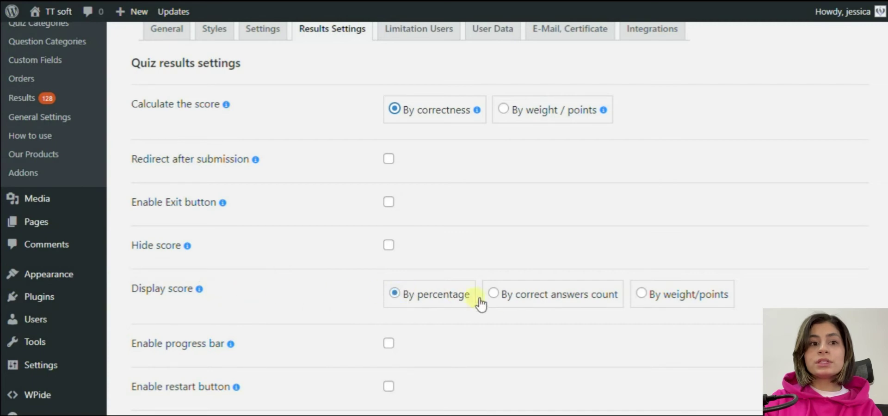
{"action": "left_click", "coordinate": [504, 297]}
{"action": "left_click", "coordinate": [640, 295]}
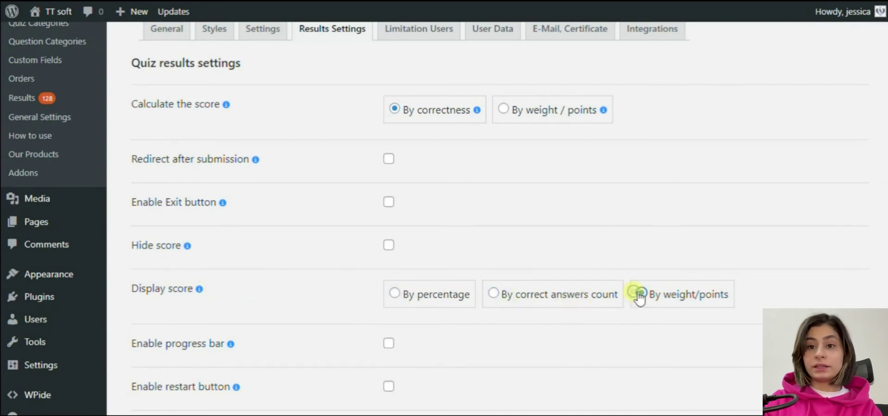
{"action": "left_click", "coordinate": [425, 299]}
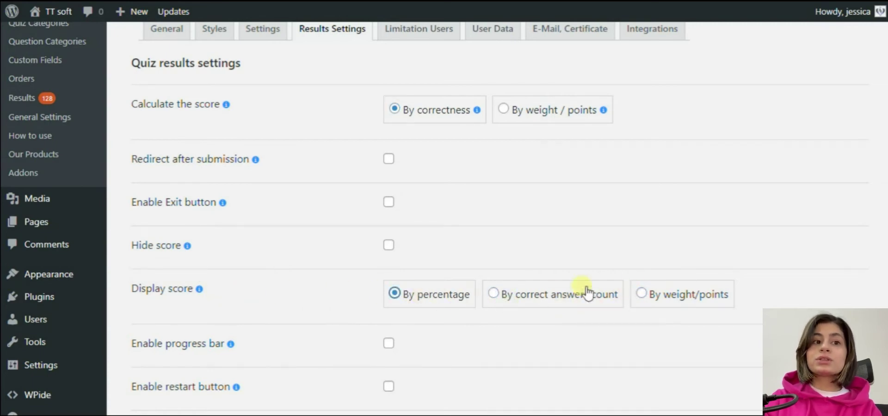
Check Enable progress bar and Show the statistical average on the results
{"action": "scroll", "coordinate": [787, 224], "scroll_direction": "down", "scroll_amount": 1}
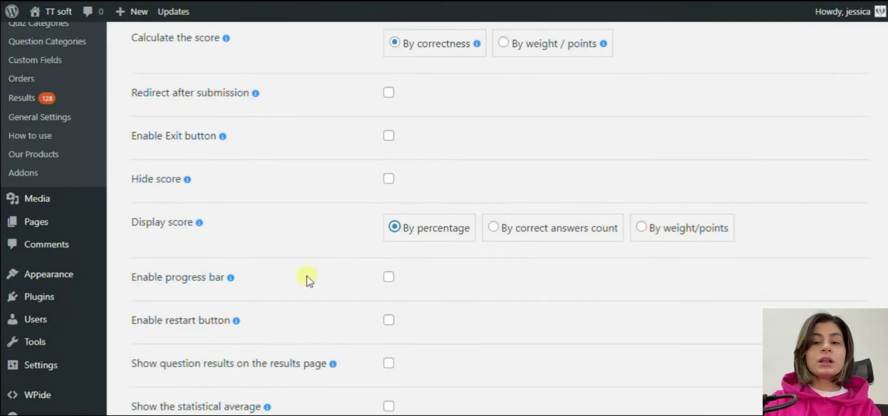
{"action": "mouse_move", "coordinate": [231, 278]}
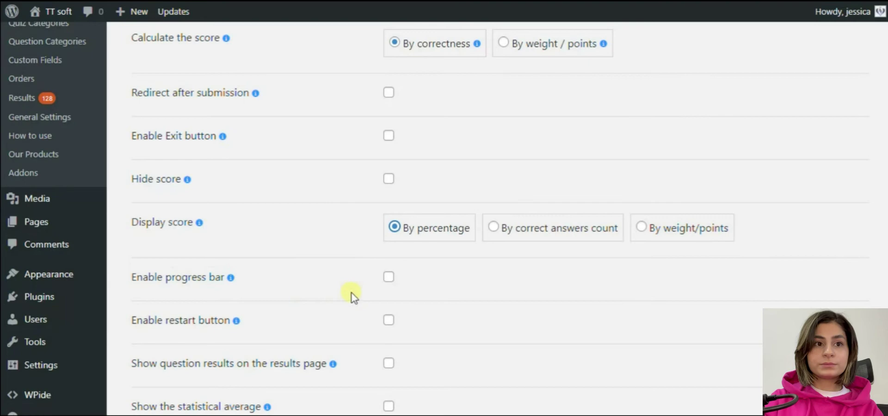
{"action": "left_click", "coordinate": [388, 277]}
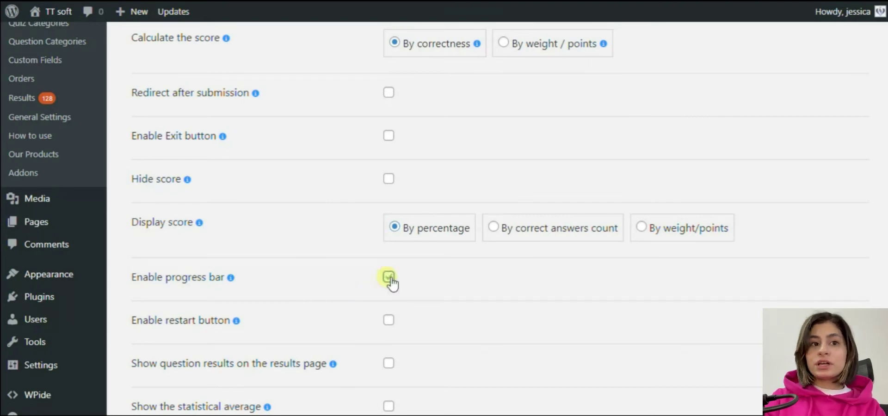
{"action": "scroll", "coordinate": [428, 278], "scroll_direction": "down", "scroll_amount": 3}
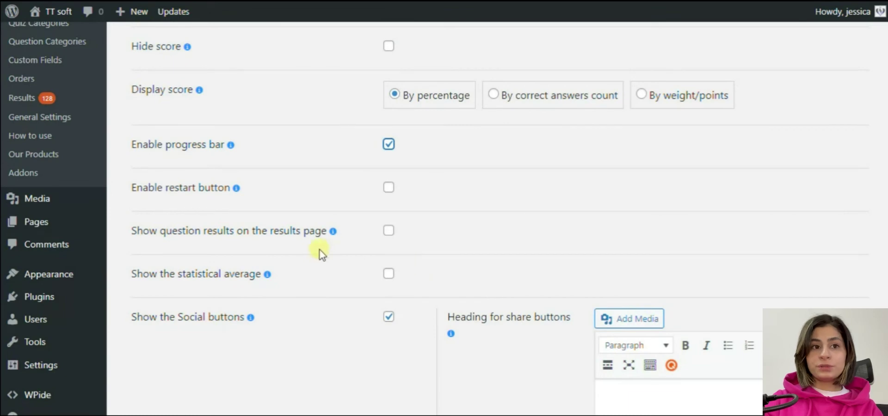
{"action": "mouse_move", "coordinate": [269, 277]}
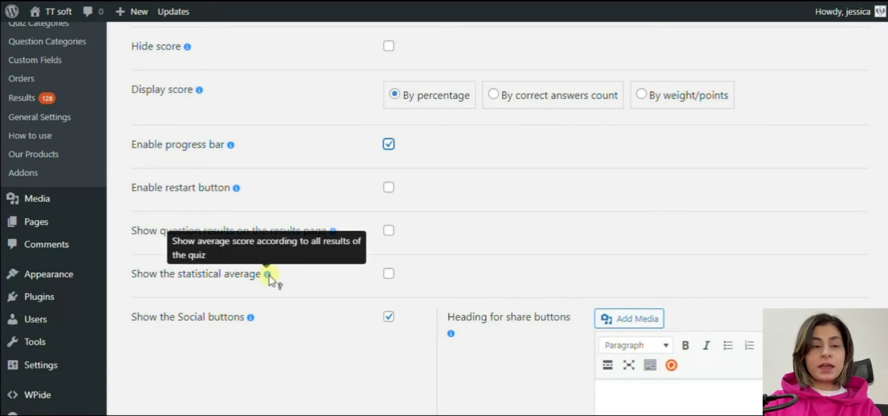
{"action": "left_click", "coordinate": [389, 274]}
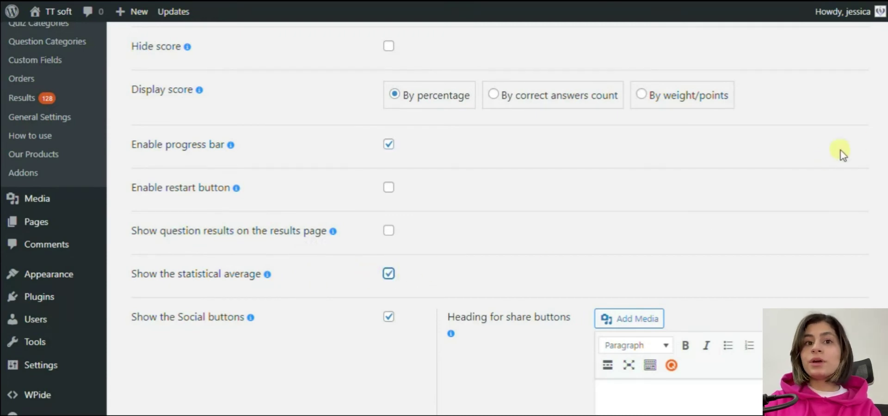
{"action": "scroll", "coordinate": [500, 222], "scroll_direction": "down", "scroll_amount": 9}
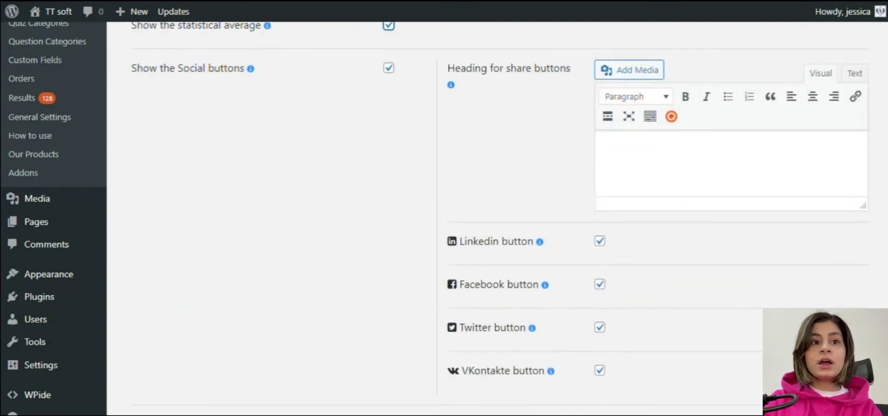
{"action": "scroll", "coordinate": [500, 222], "scroll_direction": "down", "scroll_amount": 5}
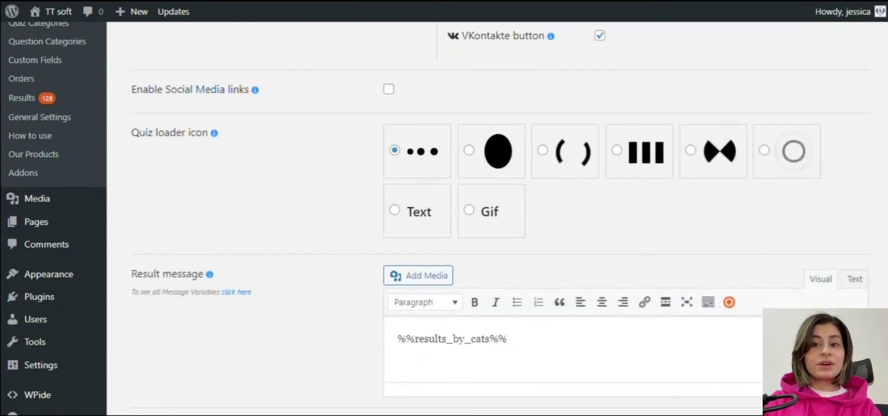
{"action": "scroll", "coordinate": [852, 236], "scroll_direction": "down", "scroll_amount": 2}
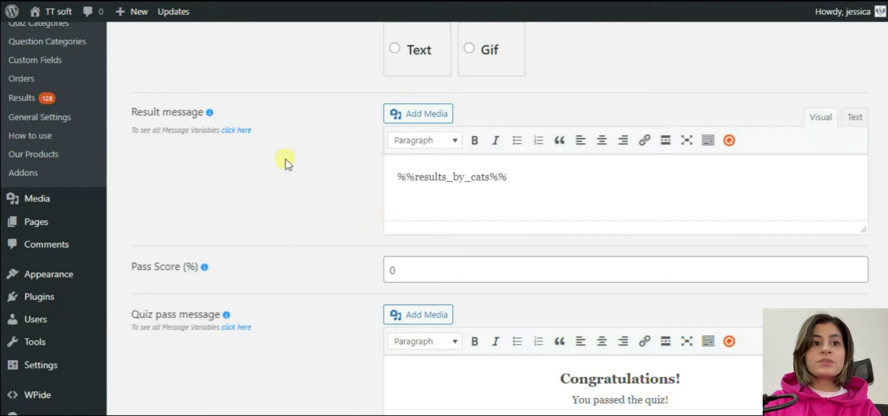
Select the %%results_by_cats%% variable in the result message, then go to Quiz Maker's General Settings
{"action": "mouse_move", "coordinate": [211, 114]}
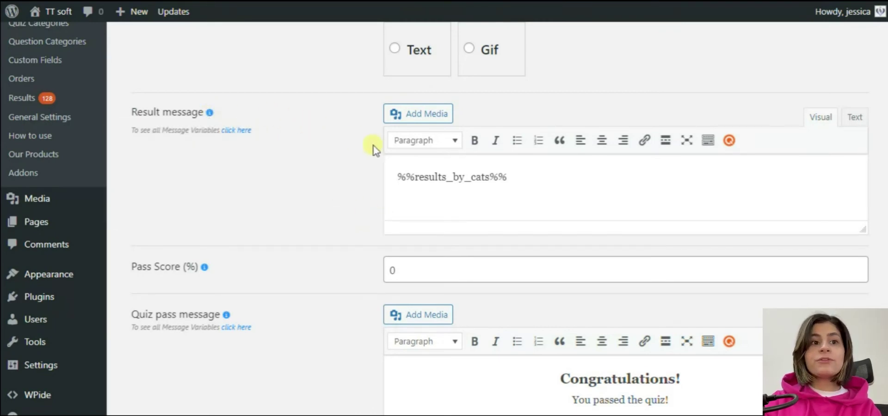
{"action": "left_click_drag", "start_coordinate": [540, 176], "coordinate": [387, 175]}
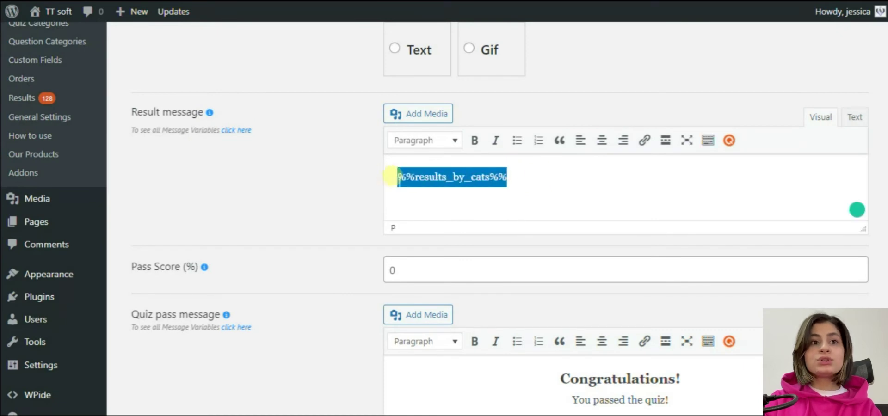
{"action": "left_click", "coordinate": [549, 181]}
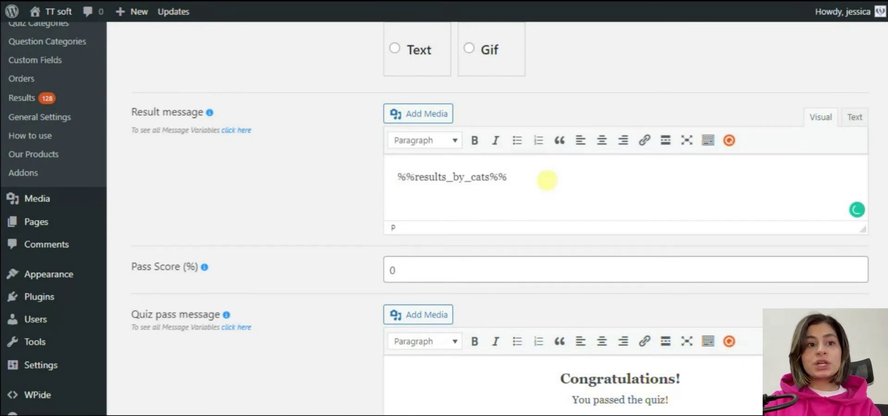
{"action": "scroll", "coordinate": [342, 215], "scroll_direction": "up", "scroll_amount": 2}
{"action": "left_click", "coordinate": [44, 117]}
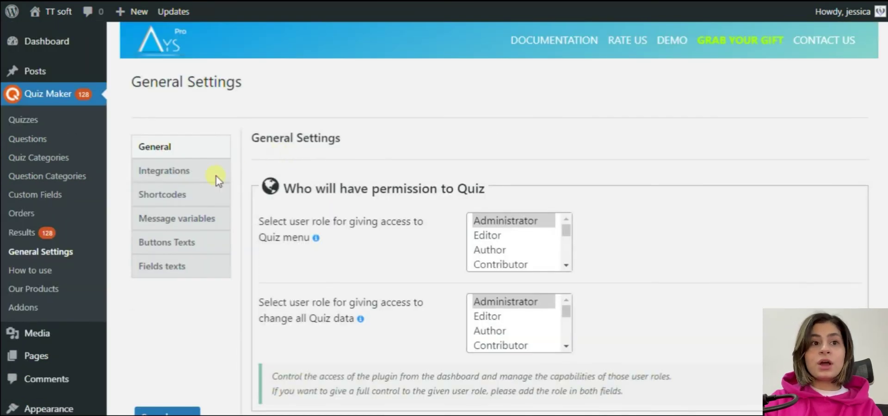
Browse the Message variables list, then return to the quiz's Congratulations and Oops result messages
{"action": "left_click", "coordinate": [176, 221]}
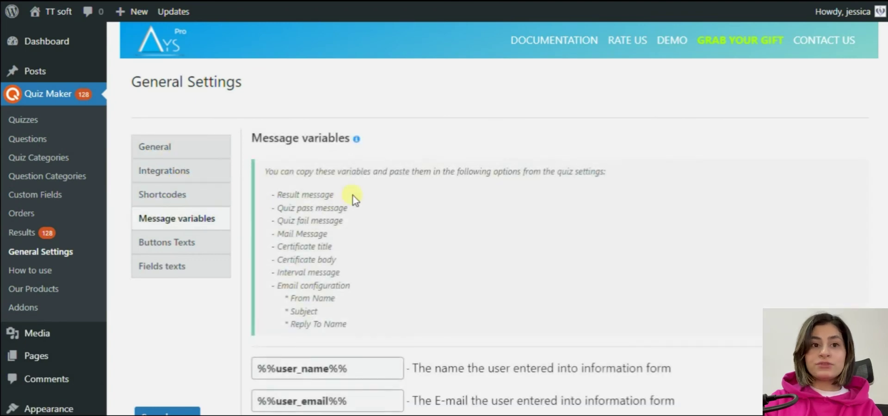
{"action": "scroll", "coordinate": [347, 204], "scroll_direction": "down", "scroll_amount": 7}
{"action": "scroll", "coordinate": [351, 230], "scroll_direction": "down", "scroll_amount": 3}
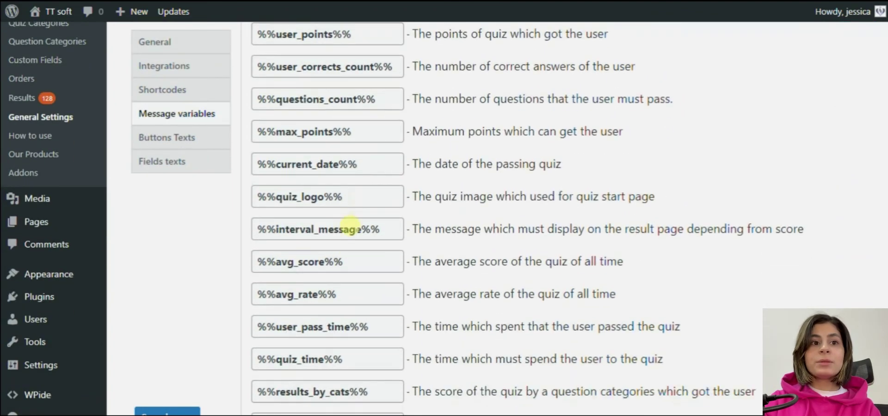
{"action": "scroll", "coordinate": [357, 242], "scroll_direction": "down", "scroll_amount": 3}
{"action": "scroll", "coordinate": [365, 314], "scroll_direction": "down", "scroll_amount": 5}
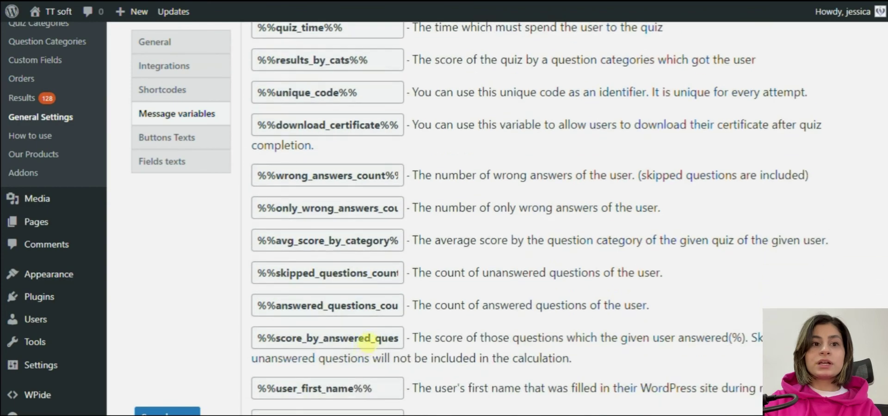
{"action": "scroll", "coordinate": [363, 341], "scroll_direction": "up", "scroll_amount": 9}
{"action": "scroll", "coordinate": [360, 236], "scroll_direction": "up", "scroll_amount": 6}
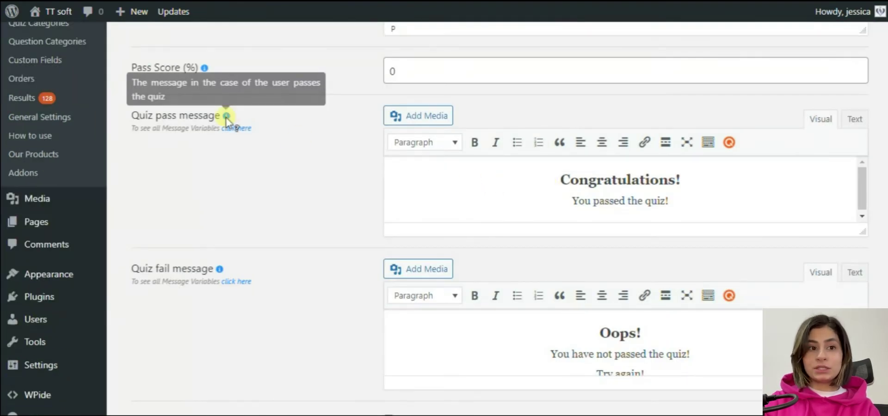
{"action": "scroll", "coordinate": [266, 179], "scroll_direction": "down", "scroll_amount": 1}
{"action": "scroll", "coordinate": [268, 179], "scroll_direction": "down", "scroll_amount": 4}
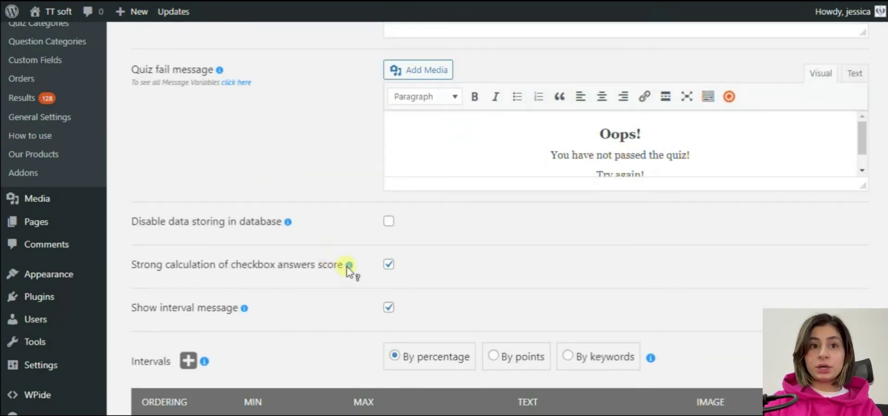
{"action": "mouse_move", "coordinate": [349, 266]}
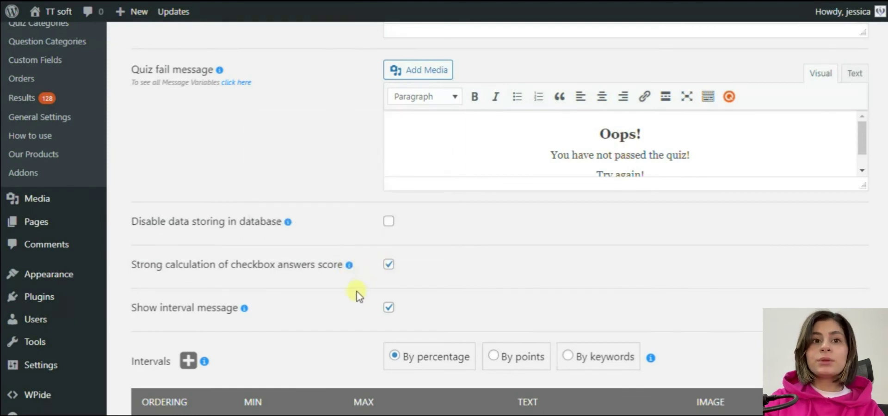
{"action": "scroll", "coordinate": [354, 315], "scroll_direction": "down", "scroll_amount": 1}
{"action": "scroll", "coordinate": [354, 315], "scroll_direction": "down", "scroll_amount": 3}
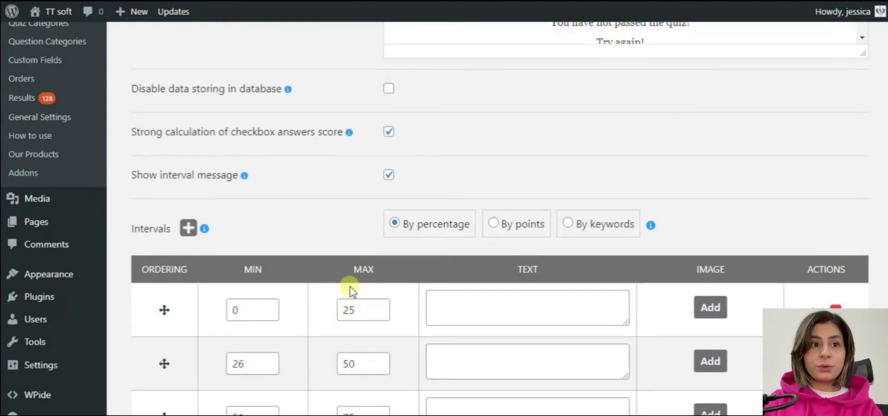
{"action": "mouse_move", "coordinate": [245, 176]}
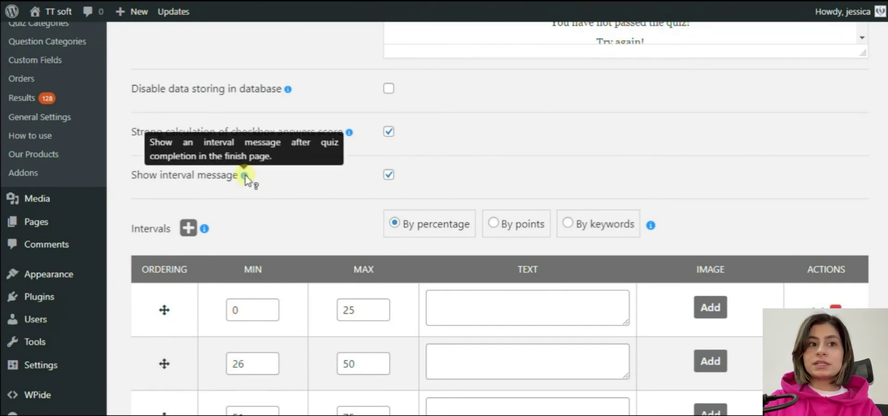
{"action": "scroll", "coordinate": [266, 194], "scroll_direction": "down", "scroll_amount": 2}
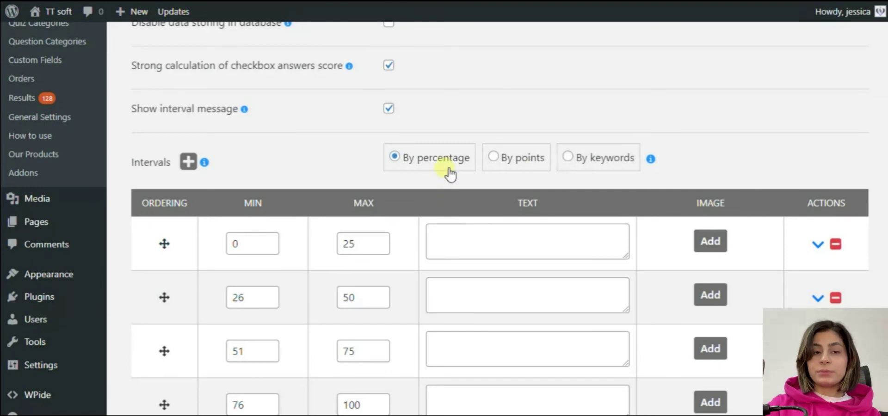
Keep the intervals based on percentage, with the first two maxima at 25 and 50
{"action": "left_click", "coordinate": [500, 161]}
{"action": "left_click", "coordinate": [569, 158]}
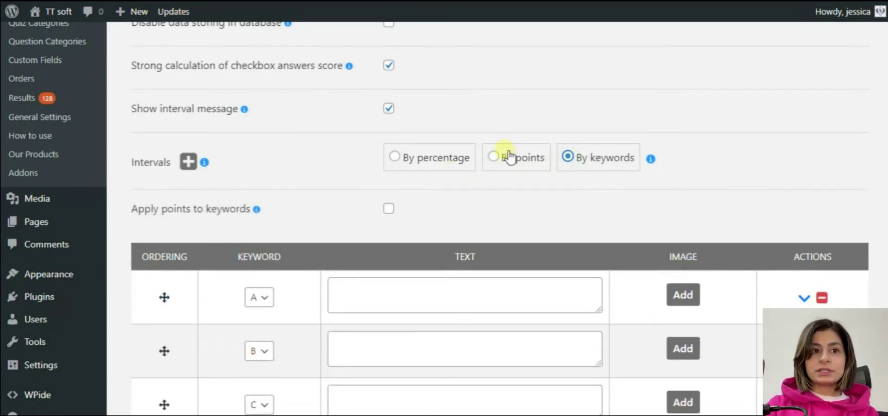
{"action": "left_click", "coordinate": [435, 159]}
{"action": "scroll", "coordinate": [437, 162], "scroll_direction": "down", "scroll_amount": 2}
{"action": "left_click", "coordinate": [380, 181]}
{"action": "left_click", "coordinate": [380, 174]}
{"action": "left_click", "coordinate": [380, 174]}
{"action": "left_click", "coordinate": [379, 181]}
{"action": "left_click", "coordinate": [380, 235]}
{"action": "left_click", "coordinate": [380, 235]}
{"action": "left_click", "coordinate": [380, 227]}
{"action": "left_click", "coordinate": [379, 227]}
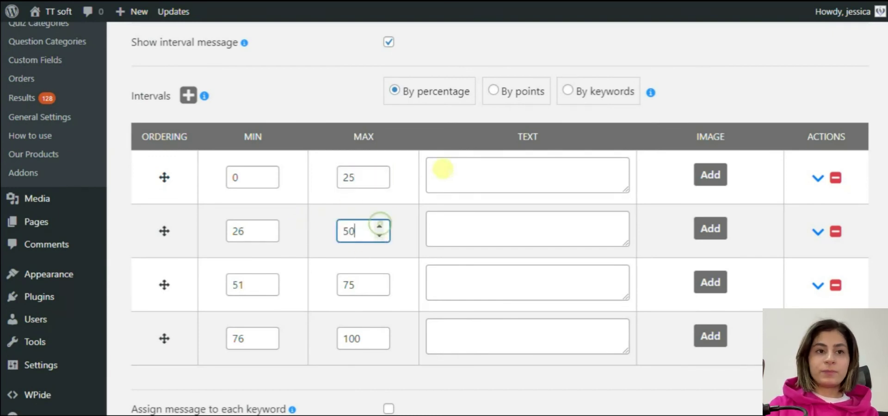
Label the 0–25% interval 'A1', remove the 76–100% row, and save the quiz
{"action": "left_click", "coordinate": [441, 171]}
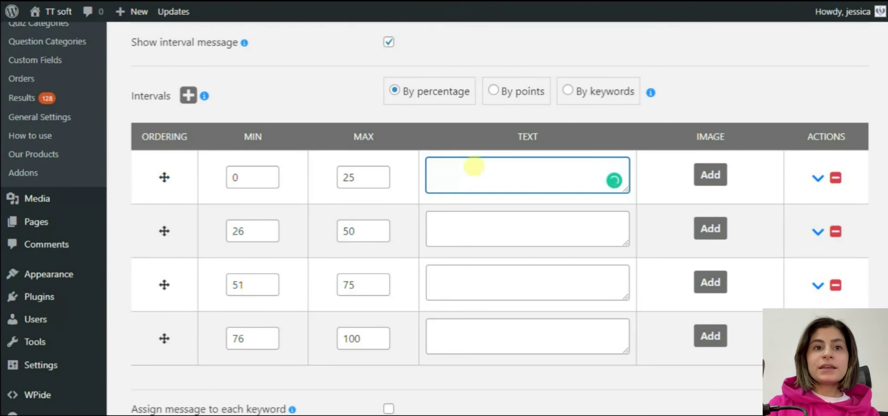
{"action": "type", "text": "A1"}
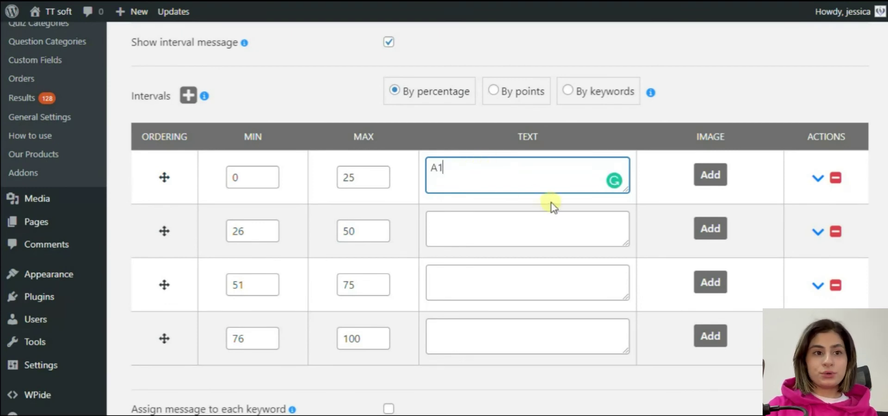
{"action": "scroll", "coordinate": [551, 201], "scroll_direction": "down", "scroll_amount": 2}
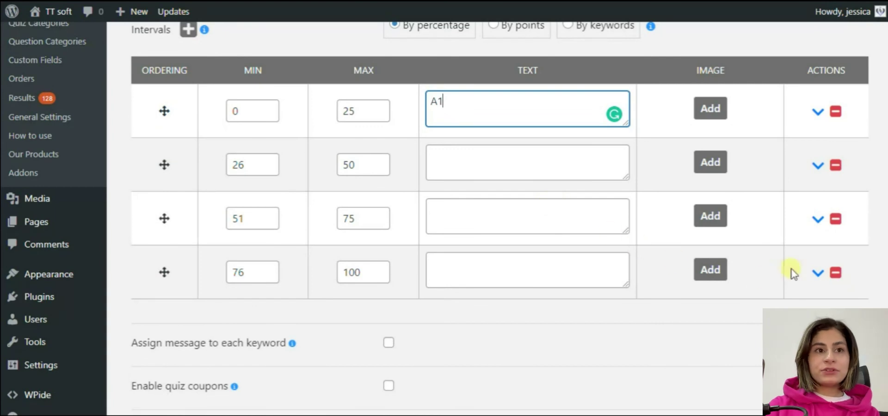
{"action": "left_click", "coordinate": [835, 272]}
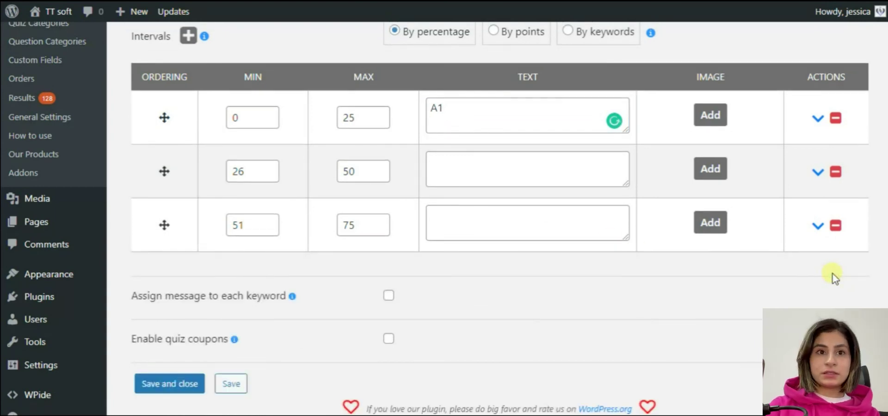
{"action": "left_click", "coordinate": [188, 35]}
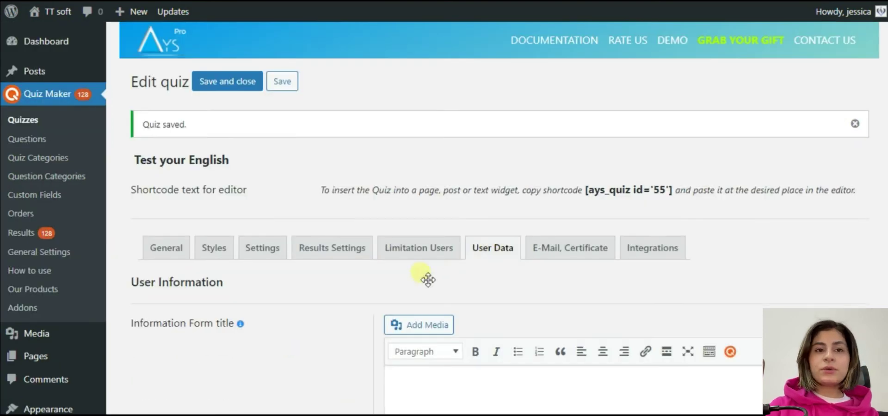
Set the Information Form to appear After Quiz
{"action": "scroll", "coordinate": [373, 301], "scroll_direction": "down", "scroll_amount": 4}
{"action": "scroll", "coordinate": [375, 304], "scroll_direction": "down", "scroll_amount": 1}
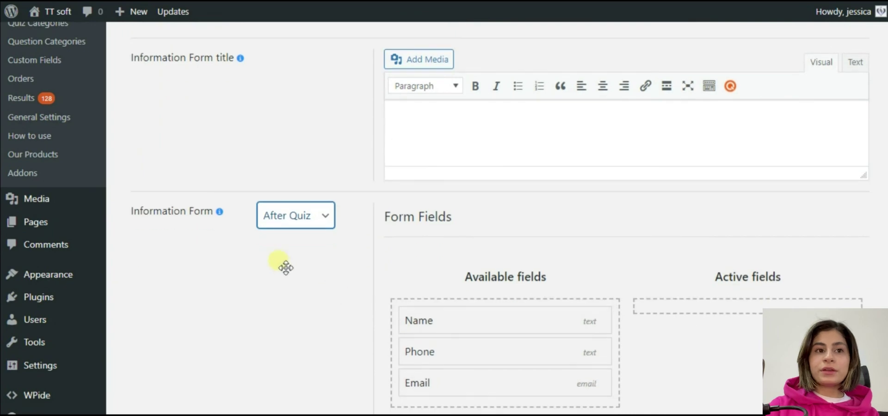
{"action": "mouse_move", "coordinate": [220, 214]}
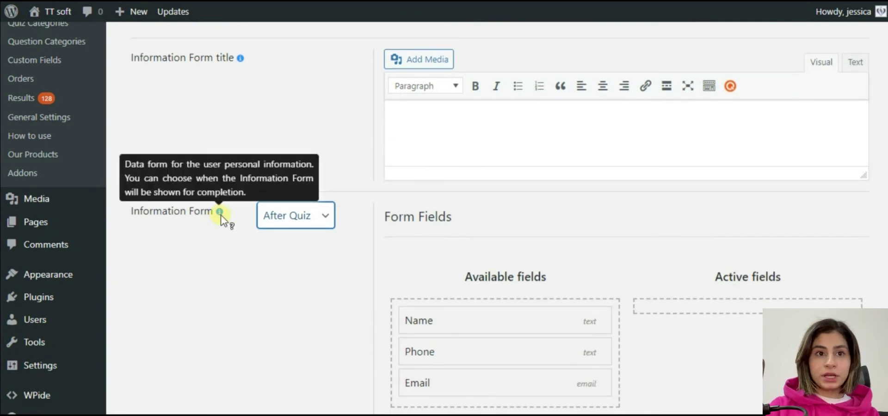
{"action": "left_click", "coordinate": [273, 218]}
{"action": "left_click", "coordinate": [277, 253]}
{"action": "left_click", "coordinate": [298, 234]}
{"action": "left_click", "coordinate": [295, 262]}
{"action": "left_click", "coordinate": [303, 227]}
{"action": "left_click", "coordinate": [298, 235]}
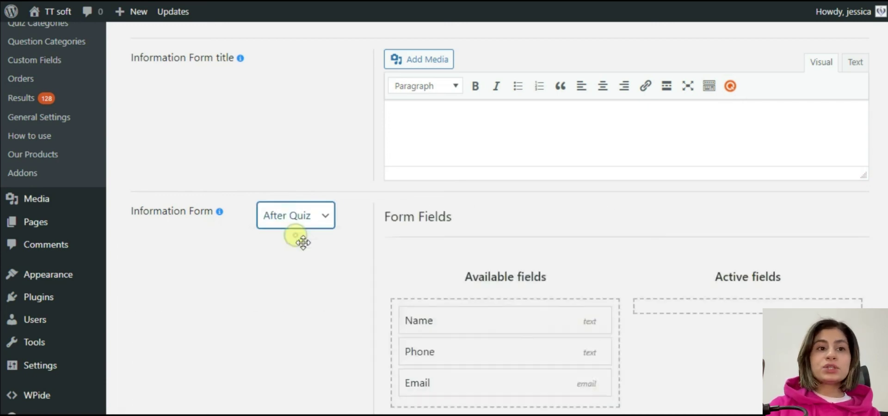
Add Name to the active form fields and mark it Required
{"action": "scroll", "coordinate": [401, 259], "scroll_direction": "down", "scroll_amount": 2}
{"action": "left_click_drag", "start_coordinate": [476, 262], "coordinate": [764, 297]}
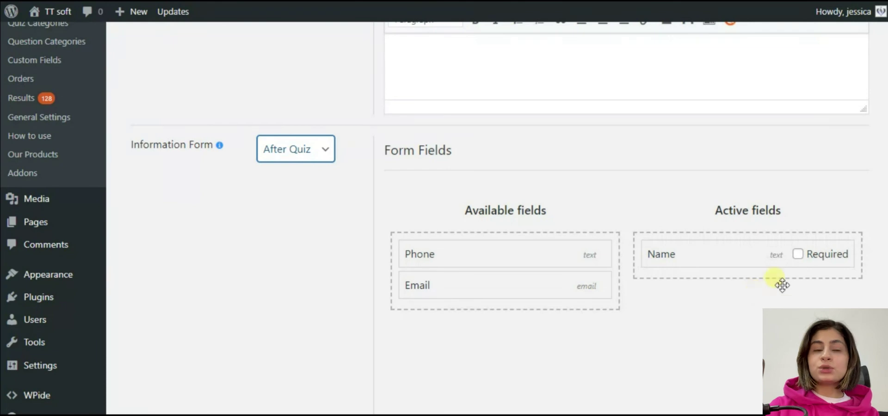
{"action": "left_click", "coordinate": [805, 255]}
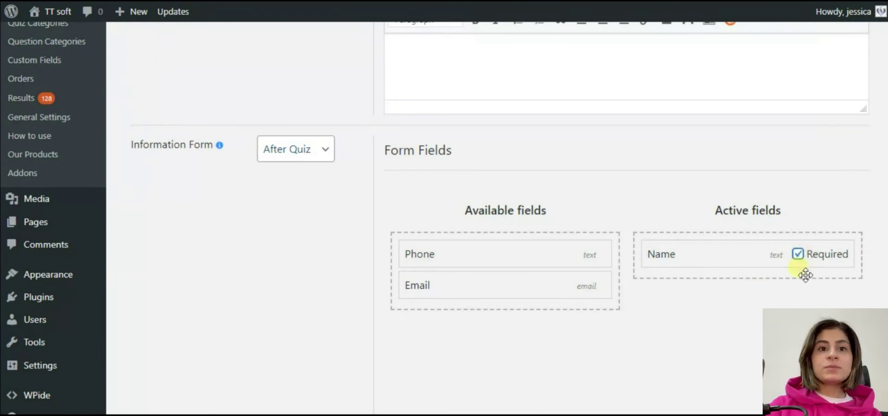
{"action": "scroll", "coordinate": [341, 260], "scroll_direction": "up", "scroll_amount": 1}
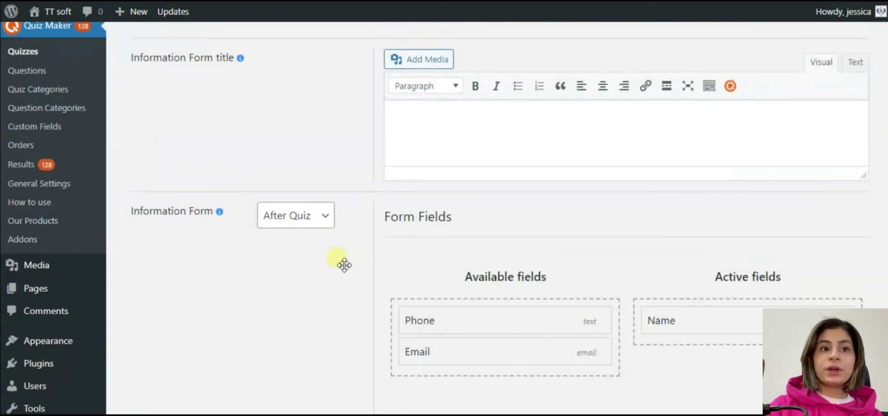